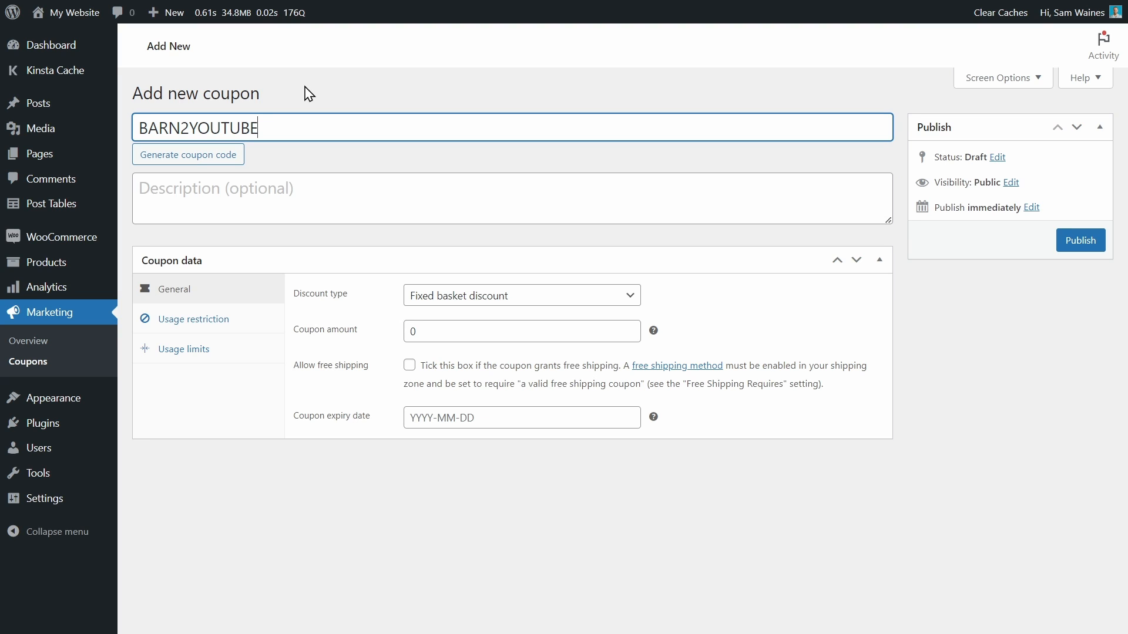
Describe the coupon as "Discount for all YouTube Subscribers." and set its discount type to Percentage discount
{"action": "left_click", "coordinate": [235, 198]}
{"action": "type", "text": "Discount for all YouTube Subscribers."}
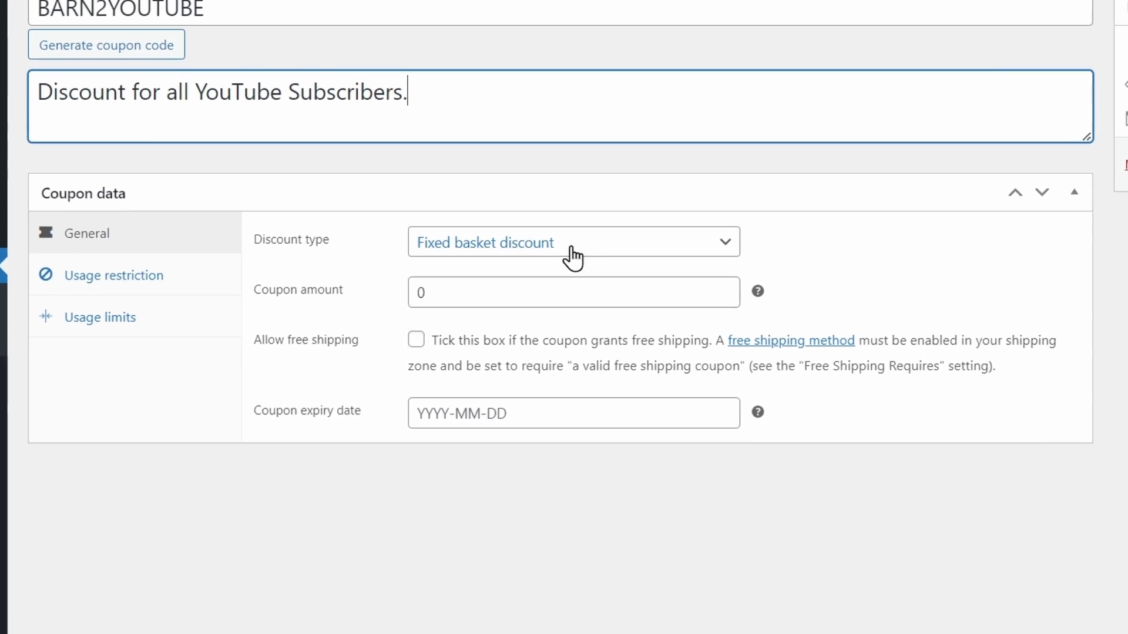
{"action": "left_click", "coordinate": [570, 248]}
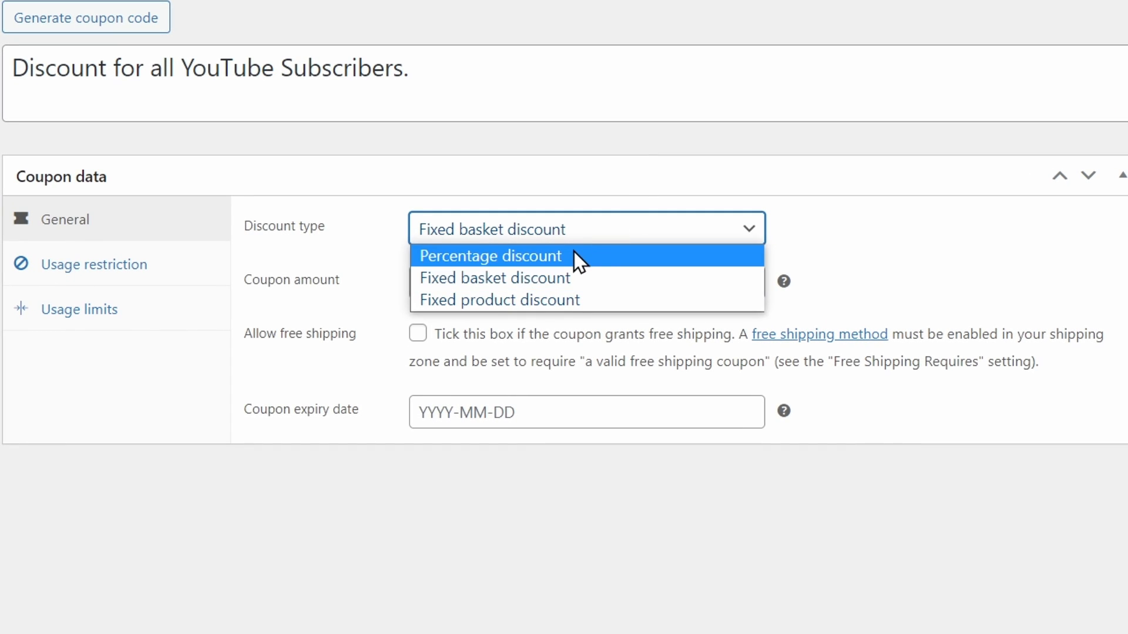
{"action": "left_click", "coordinate": [574, 255]}
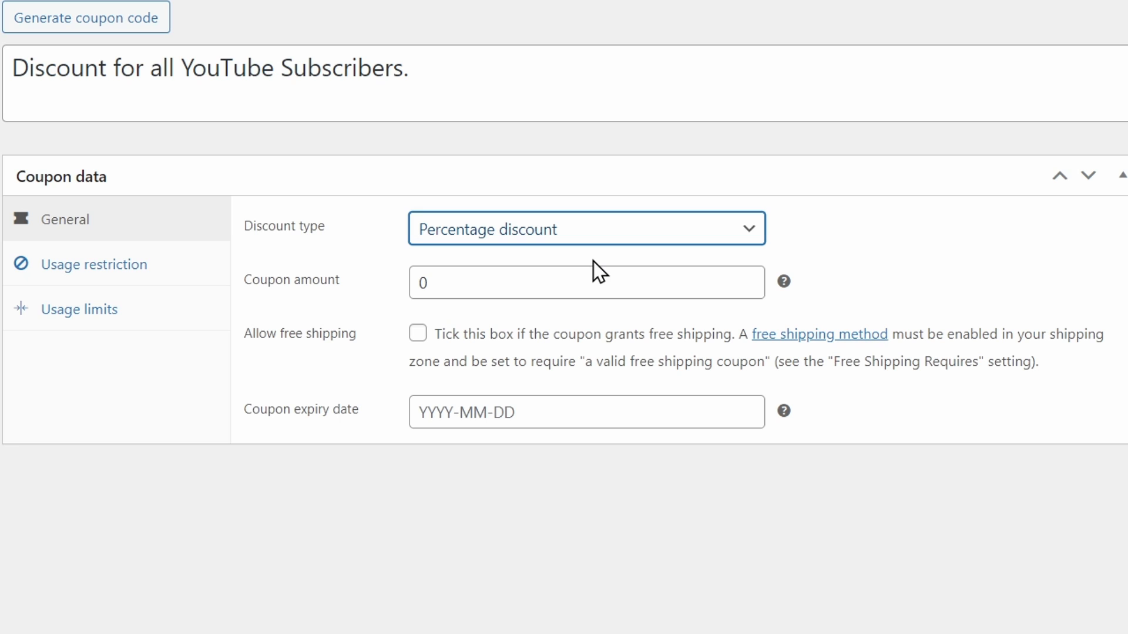
Set the coupon amount to 10 and its expiry date to 2023-06-30
{"action": "left_click", "coordinate": [499, 284]}
{"action": "left_click_drag", "start_coordinate": [447, 280], "coordinate": [402, 303]}
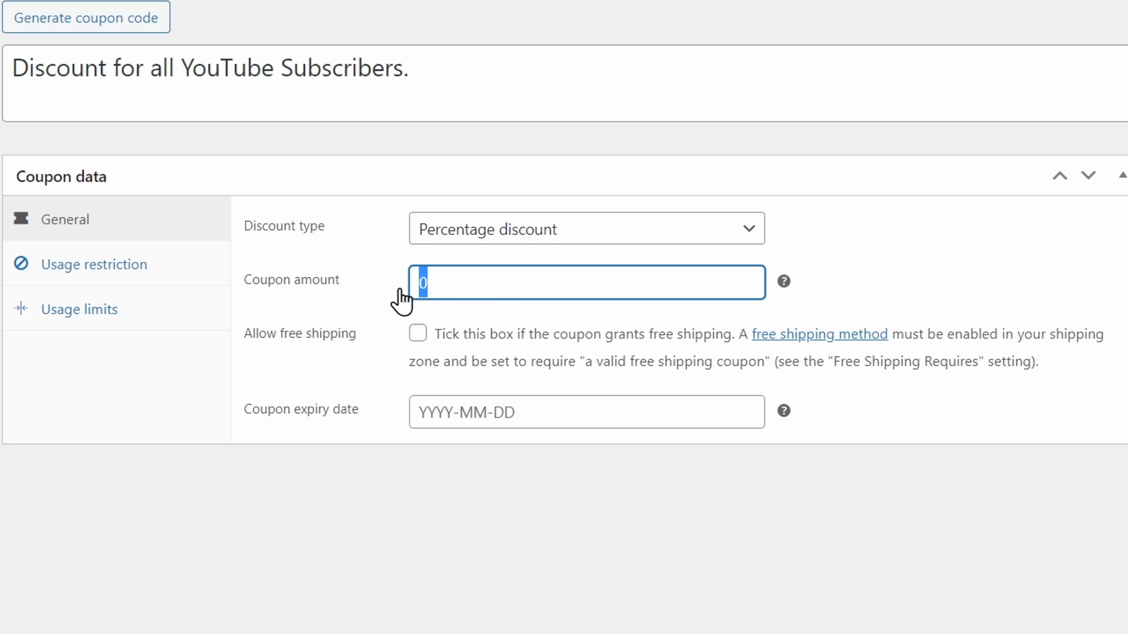
{"action": "type", "text": "10"}
{"action": "left_click", "coordinate": [1006, 283]}
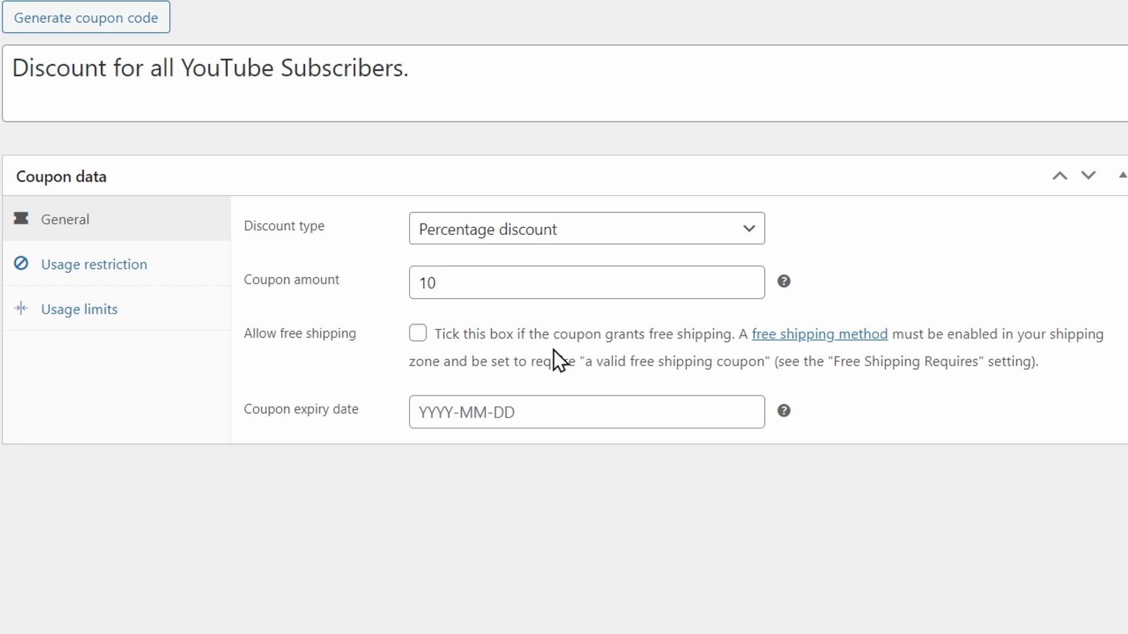
{"action": "left_click", "coordinate": [417, 335]}
{"action": "left_click", "coordinate": [448, 413]}
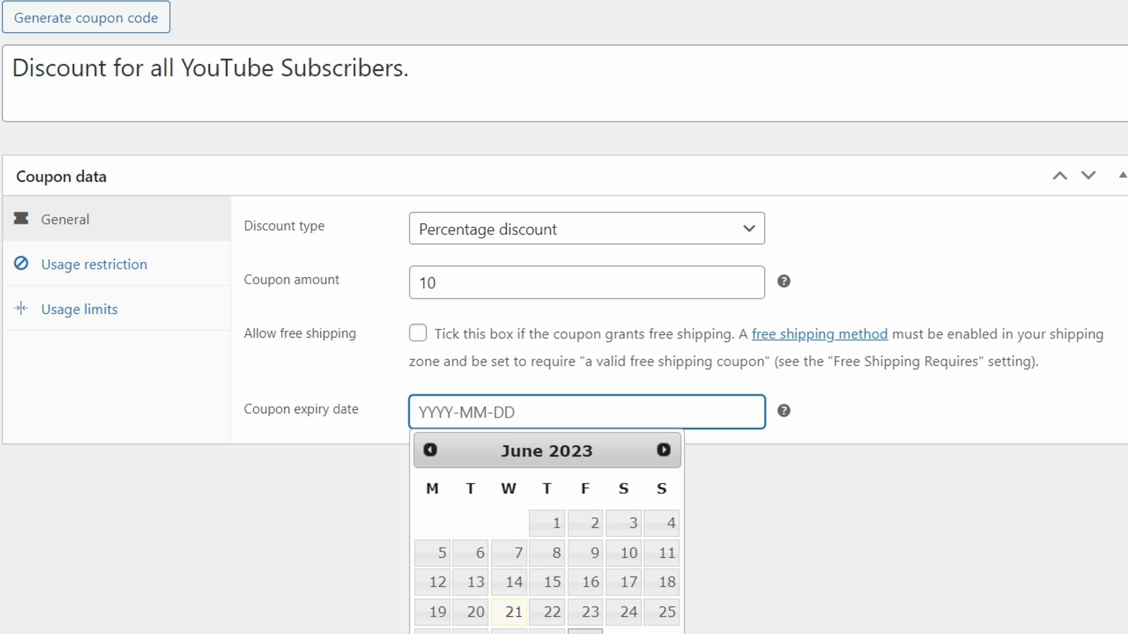
{"action": "left_click", "coordinate": [585, 632]}
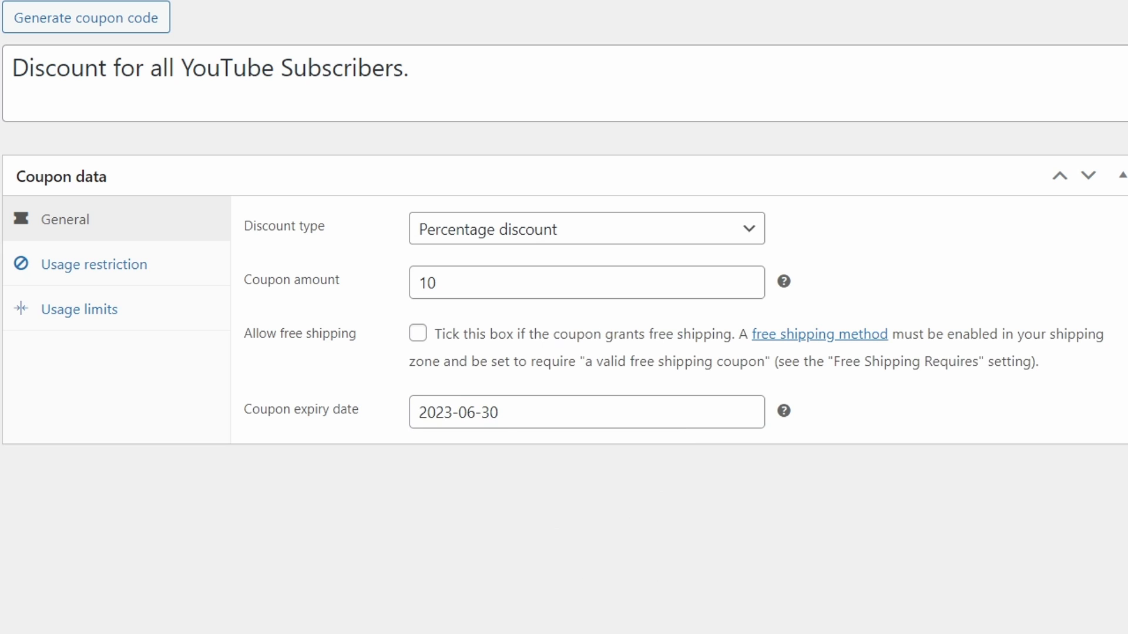
Restrict the coupon's usage to a minimum spend of 100 and a maximum spend of 200
{"action": "left_click", "coordinate": [117, 268]}
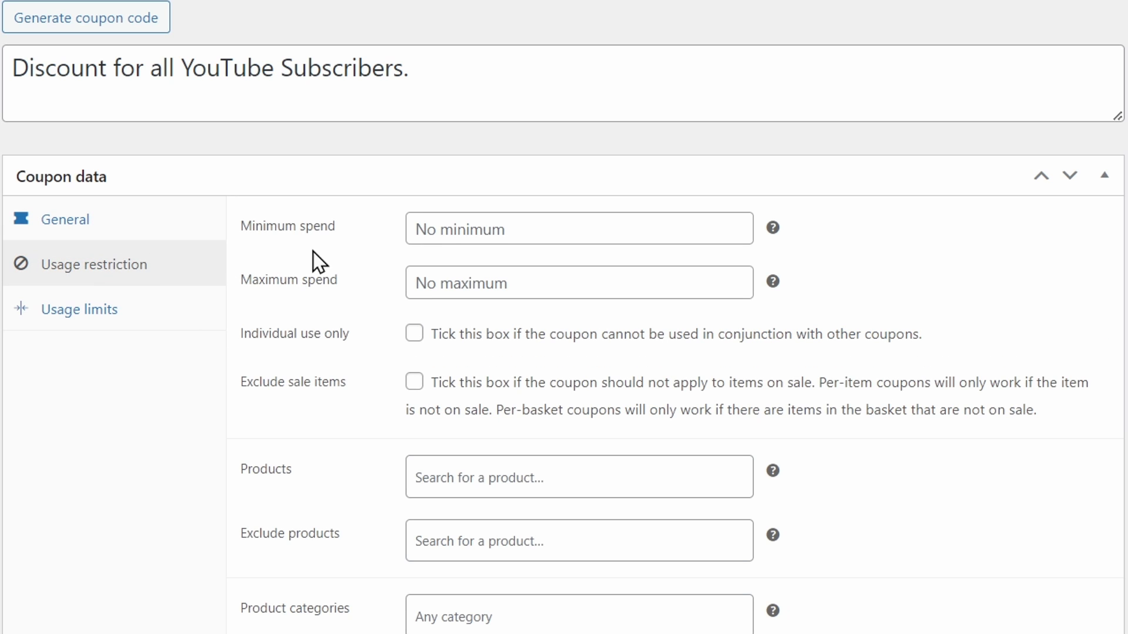
{"action": "left_click", "coordinate": [469, 229]}
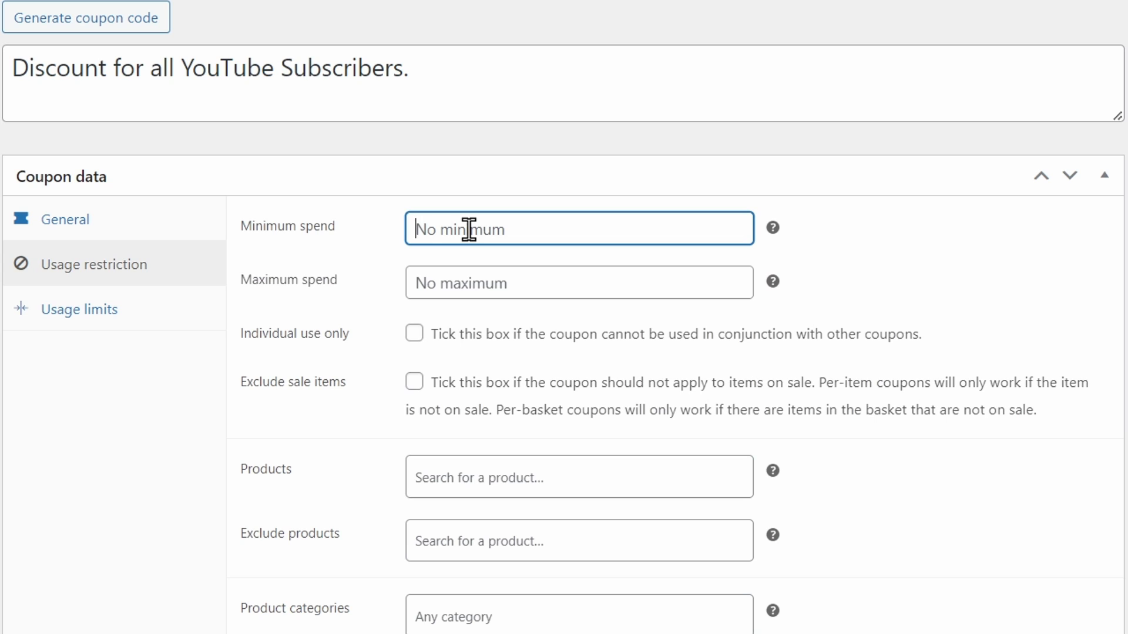
{"action": "type", "text": "100"}
{"action": "left_click", "coordinate": [477, 284]}
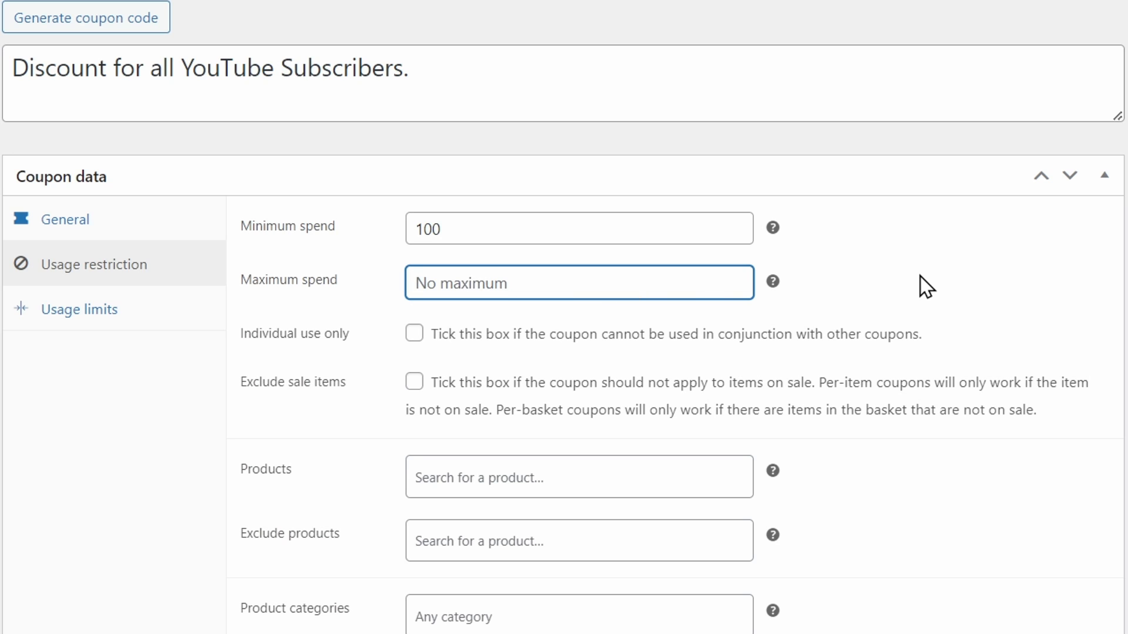
{"action": "type", "text": "200"}
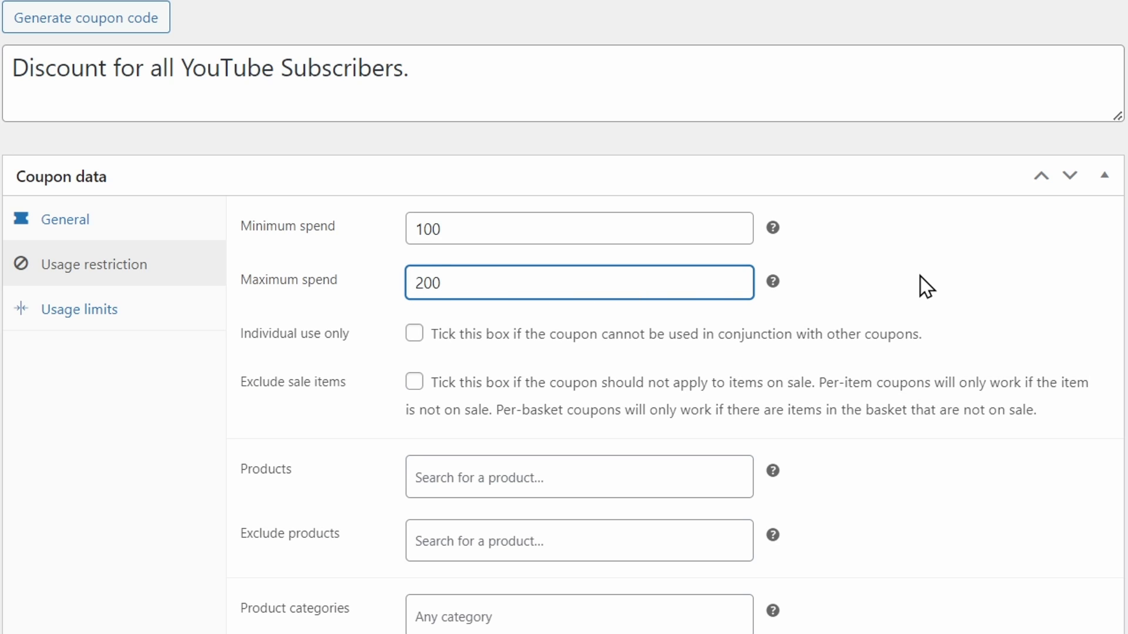
{"action": "left_click", "coordinate": [920, 276]}
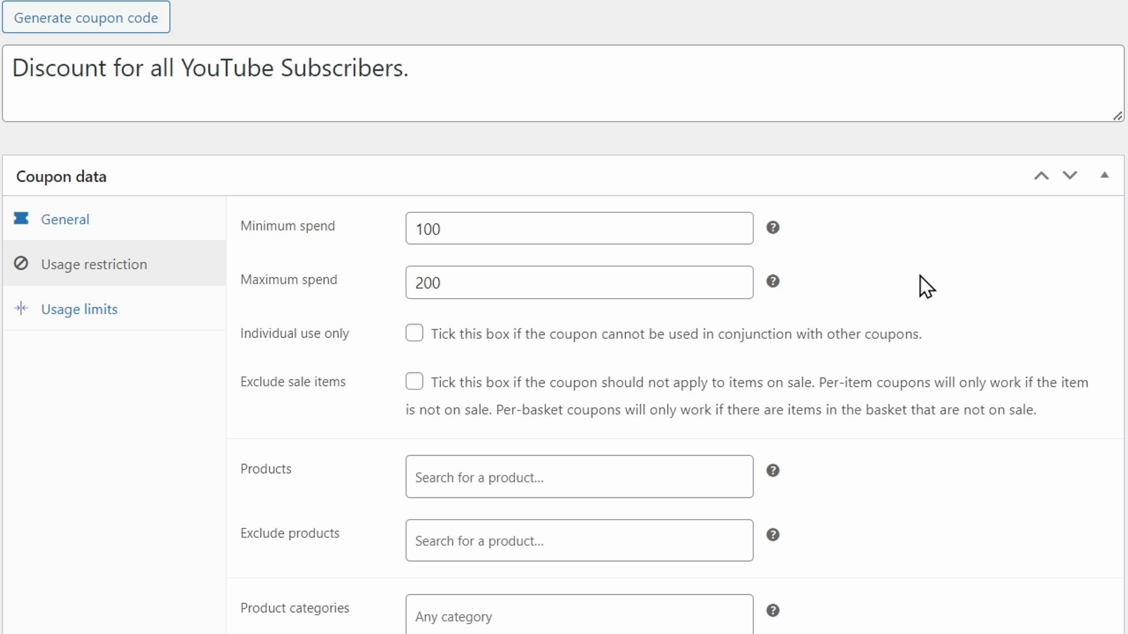
Try the Individual use only and Exclude sale items options and a product restriction to Beanie with Logo
{"action": "left_click", "coordinate": [416, 336]}
{"action": "left_click", "coordinate": [415, 389]}
{"action": "scroll", "coordinate": [925, 393], "scroll_direction": "down", "scroll_amount": 3}
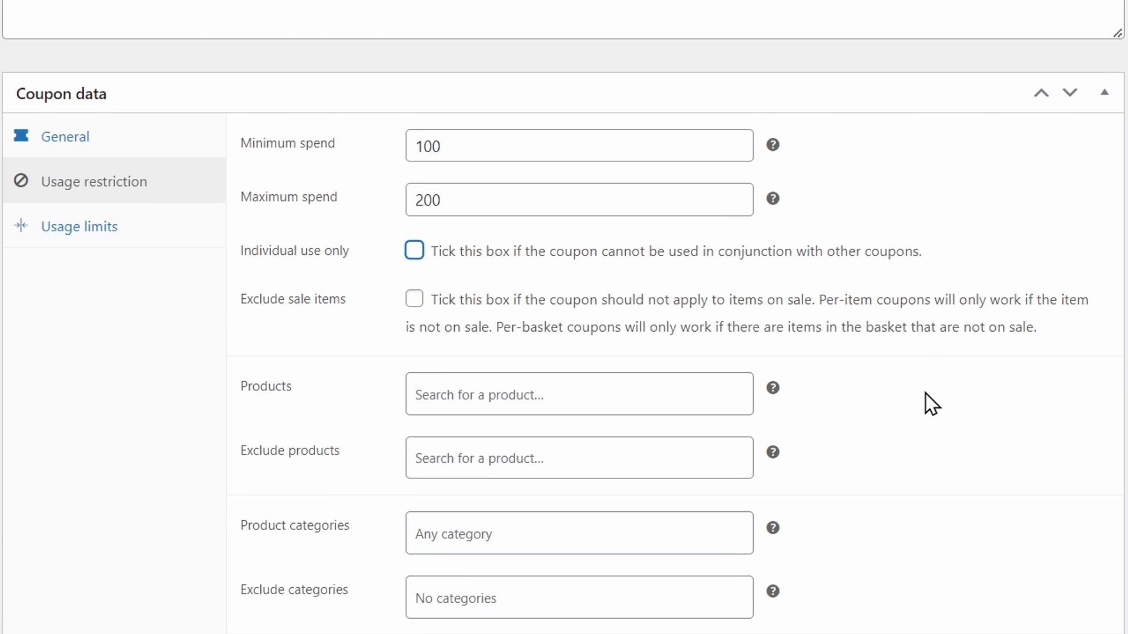
{"action": "left_click", "coordinate": [498, 333]}
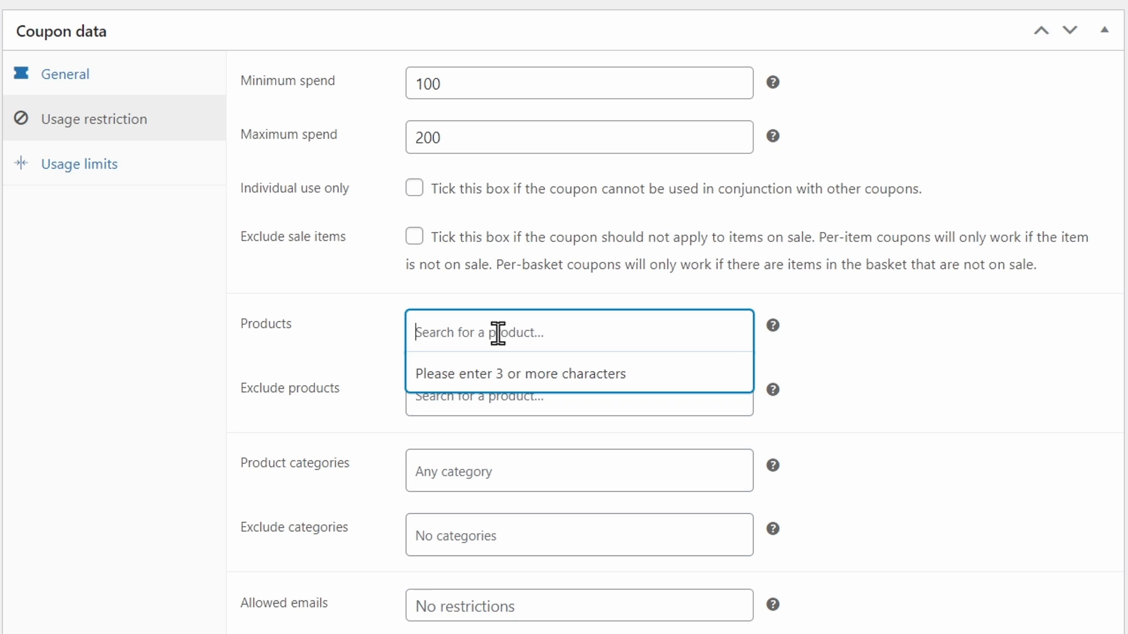
{"action": "type", "text": "bean"}
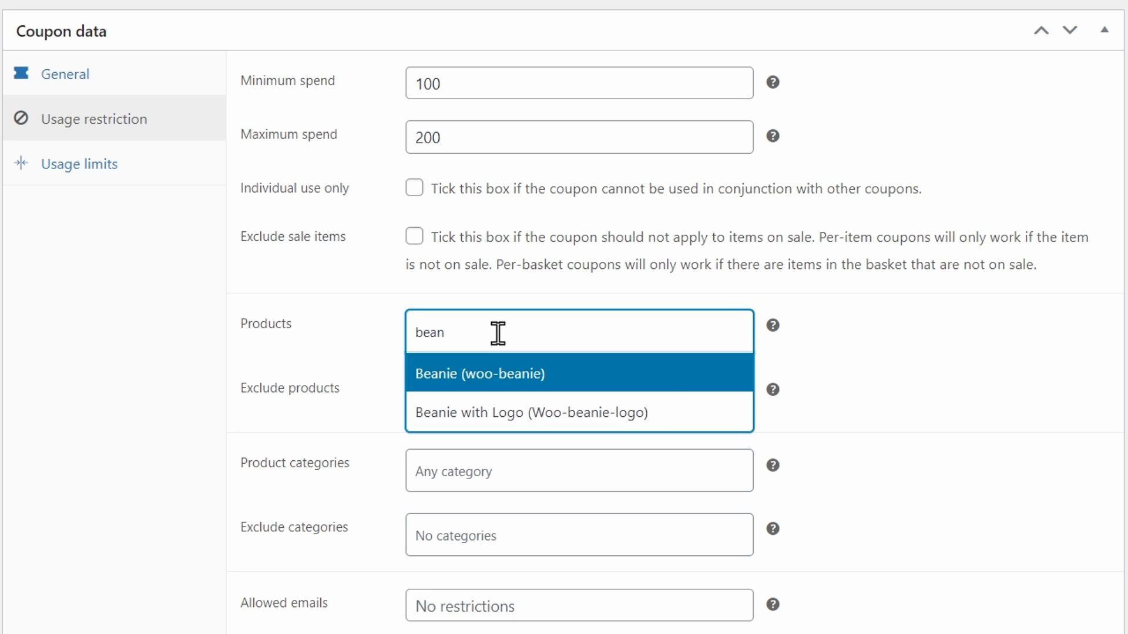
{"action": "left_click", "coordinate": [509, 414]}
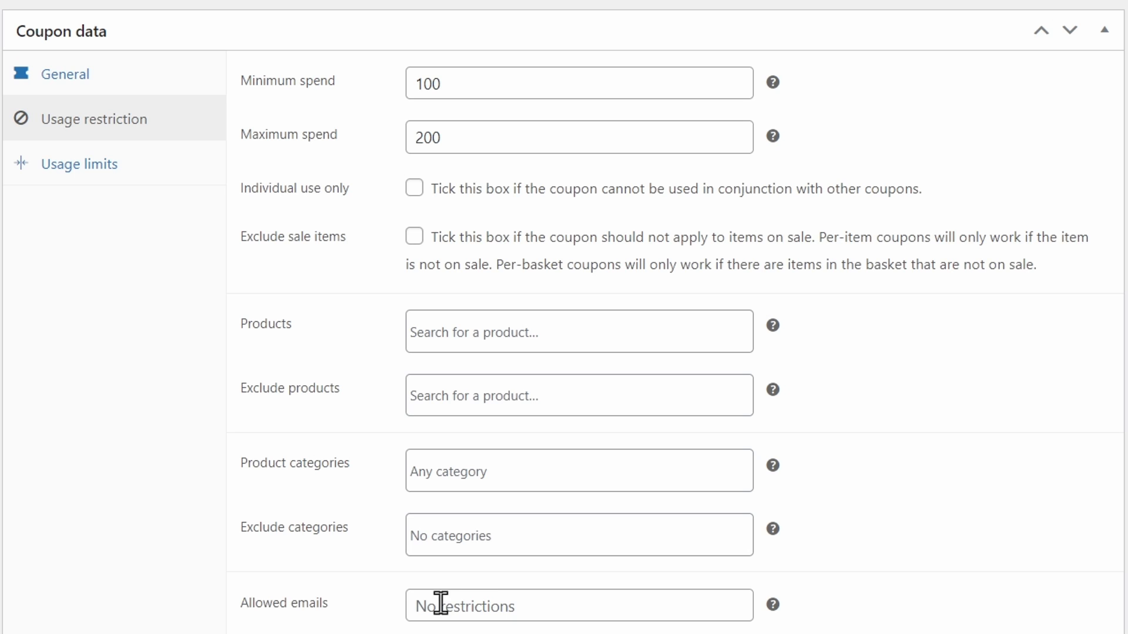
Try restricting the coupon to one allowed email address
{"action": "left_click", "coordinate": [440, 605]}
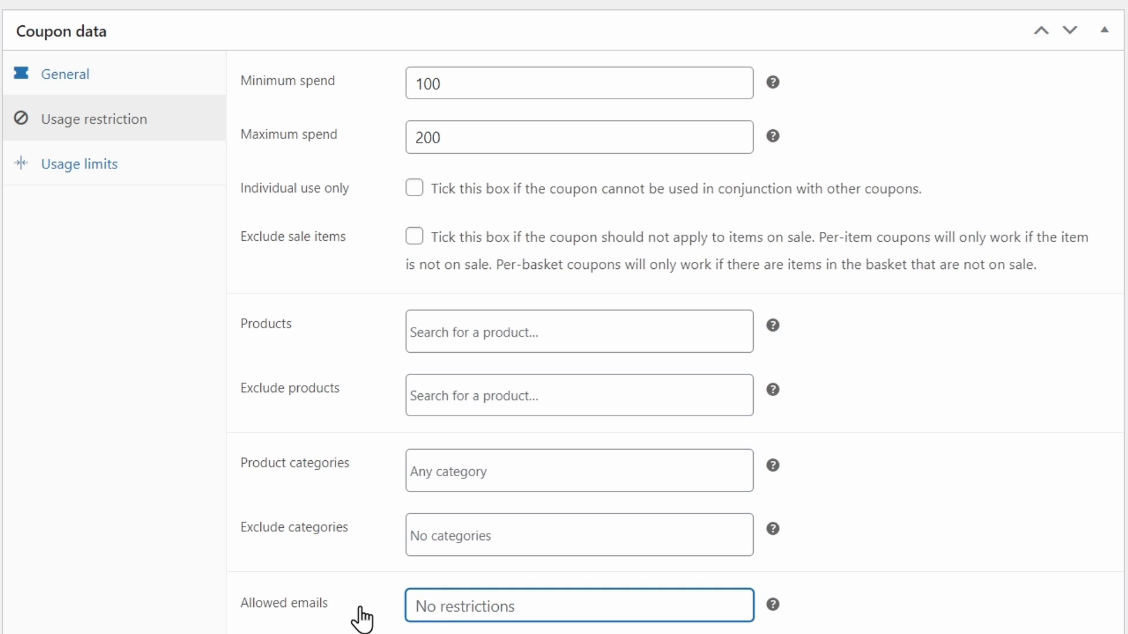
{"action": "type", "text": "example"}
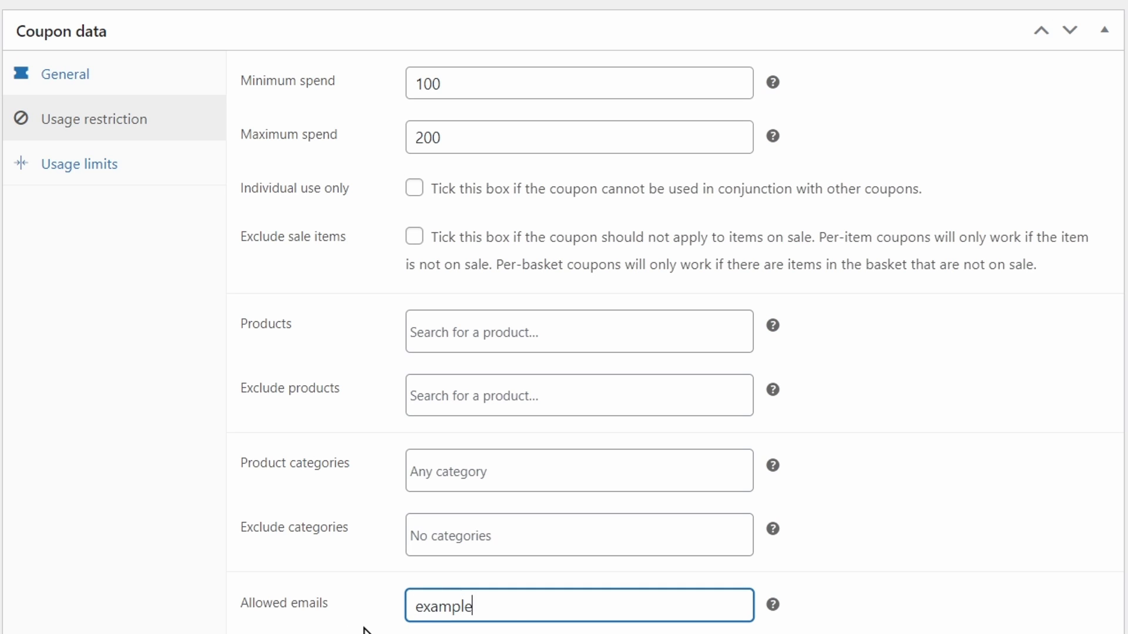
{"action": "type", "text": "@barn2.com"}
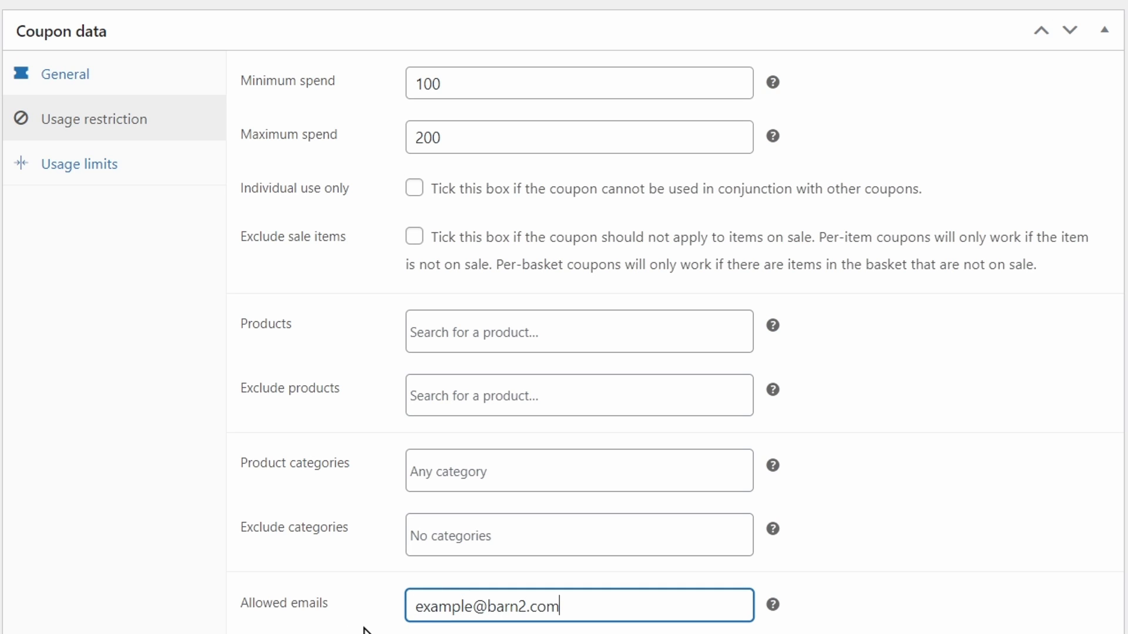
{"action": "left_click", "coordinate": [364, 627]}
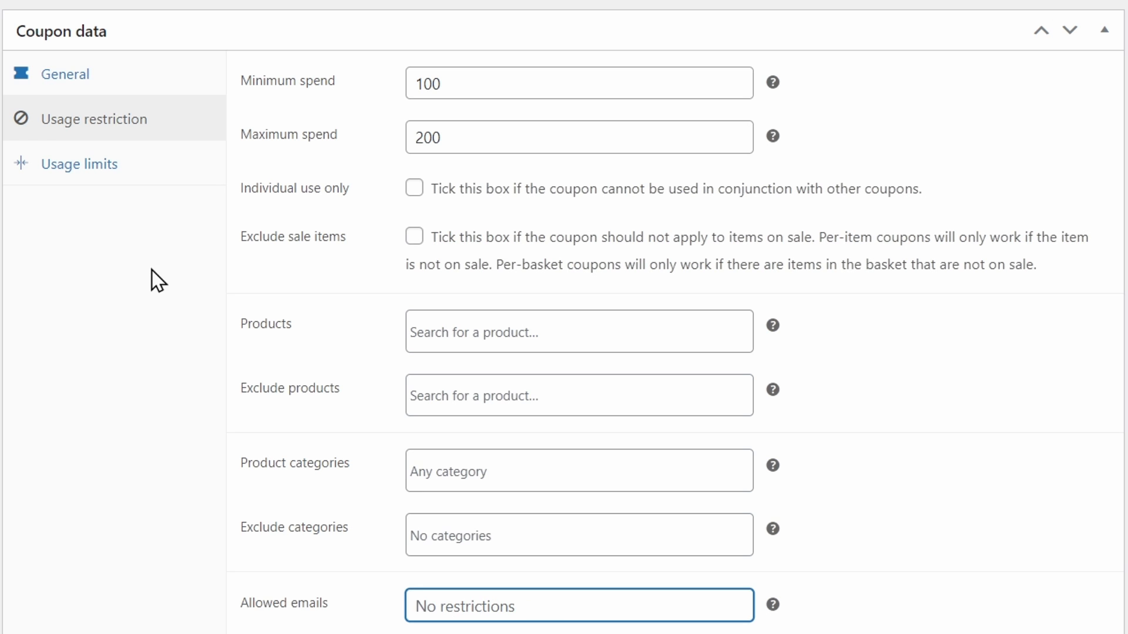
Set the usage limits to 0 per coupon, 3 items and 1 per user, and publish the coupon
{"action": "left_click", "coordinate": [113, 167]}
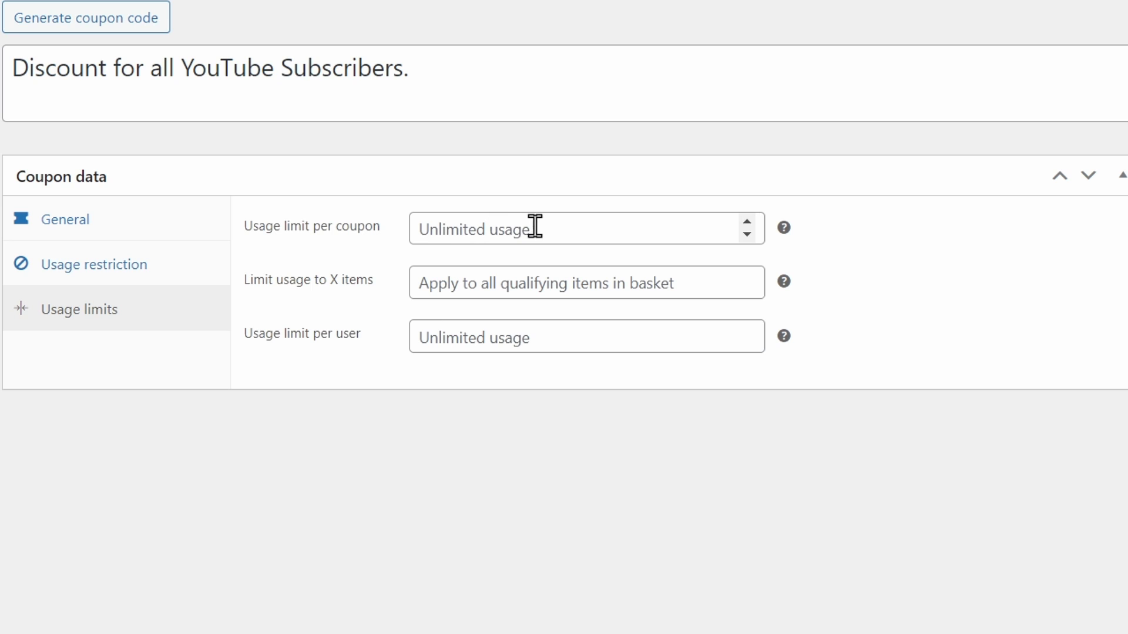
{"action": "left_click", "coordinate": [746, 227]}
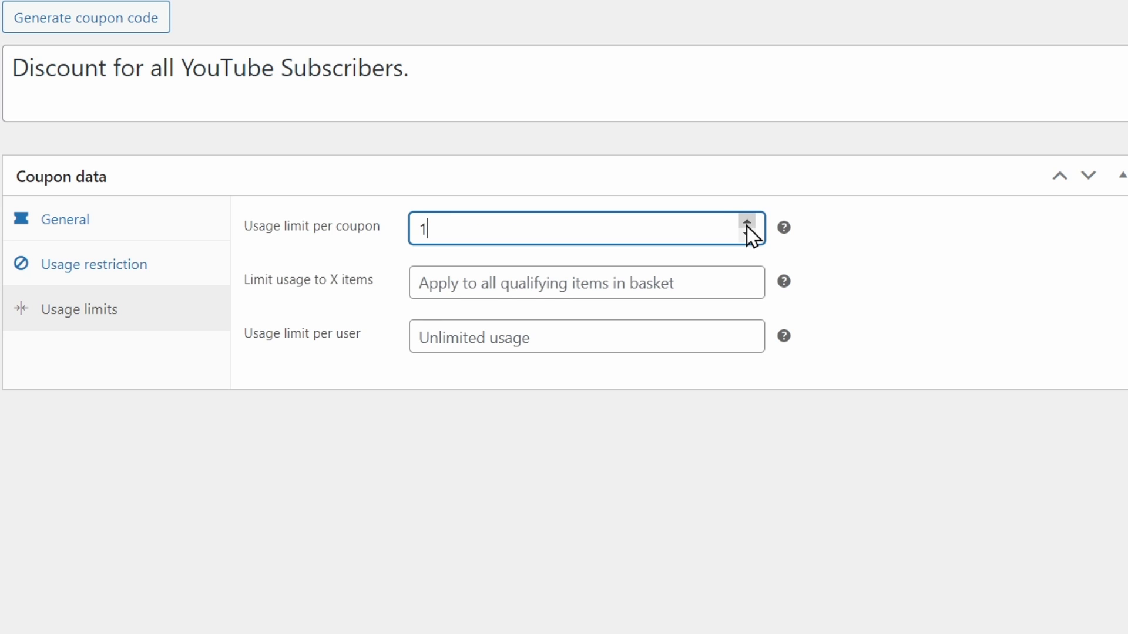
{"action": "left_click", "coordinate": [747, 234]}
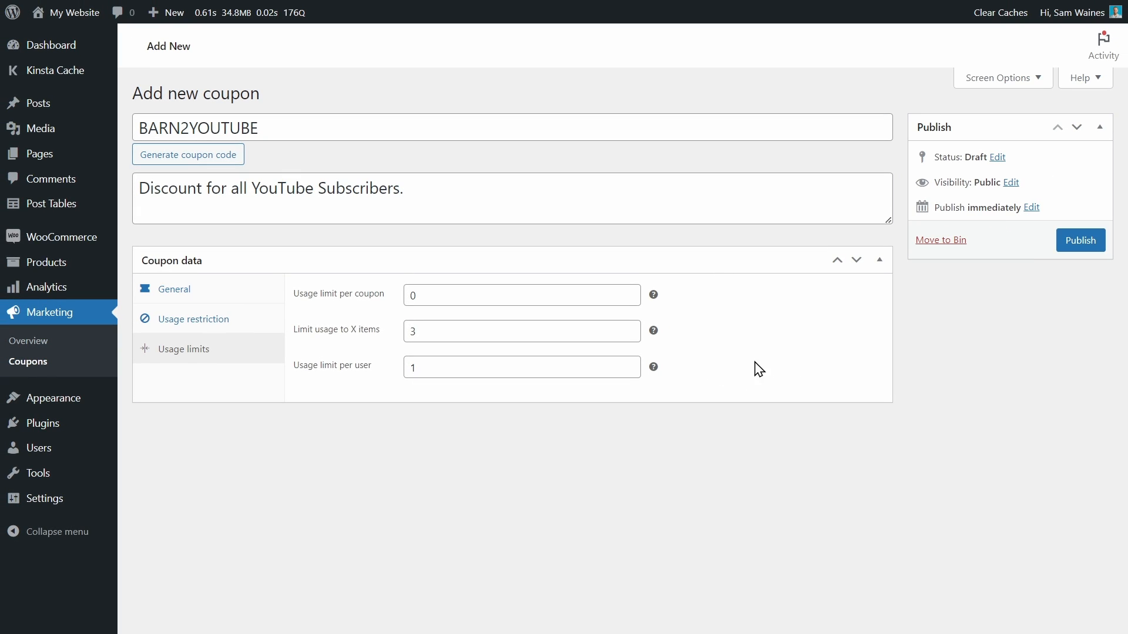
{"action": "left_click", "coordinate": [1096, 241]}
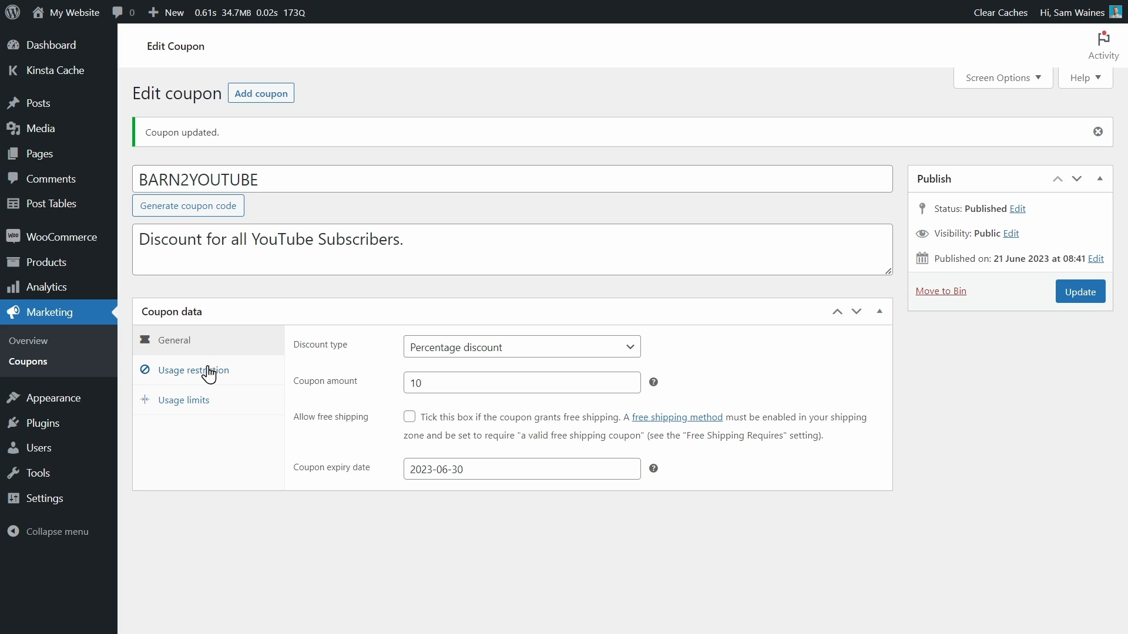
Open the barn2youtube coupon for editing from the list of coupons
{"action": "left_click", "coordinate": [37, 370]}
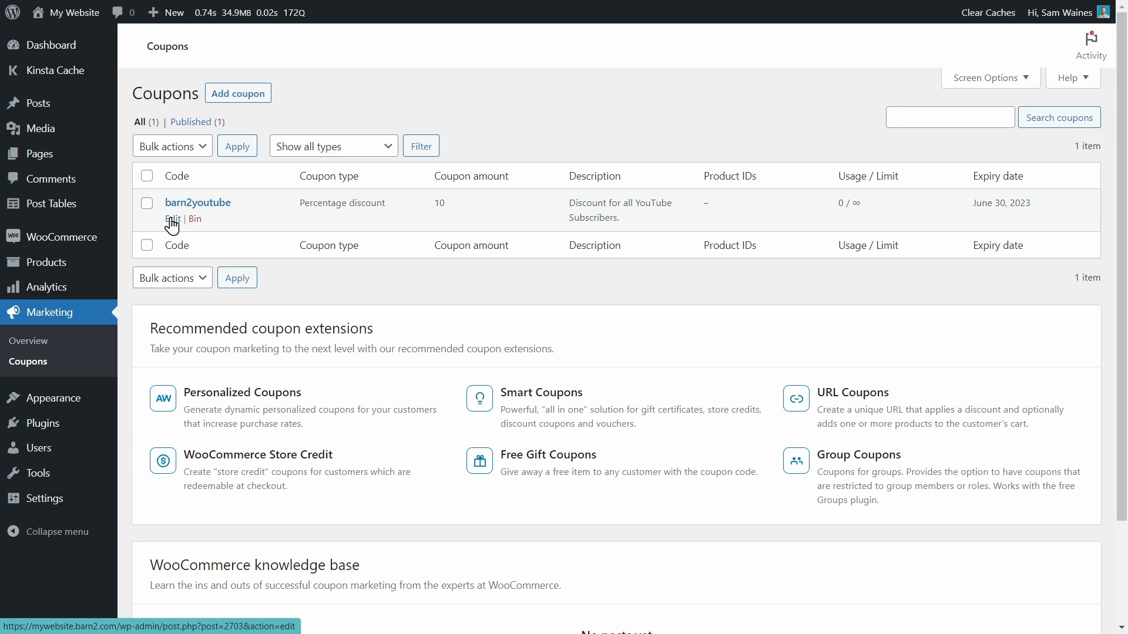
{"action": "left_click", "coordinate": [172, 221]}
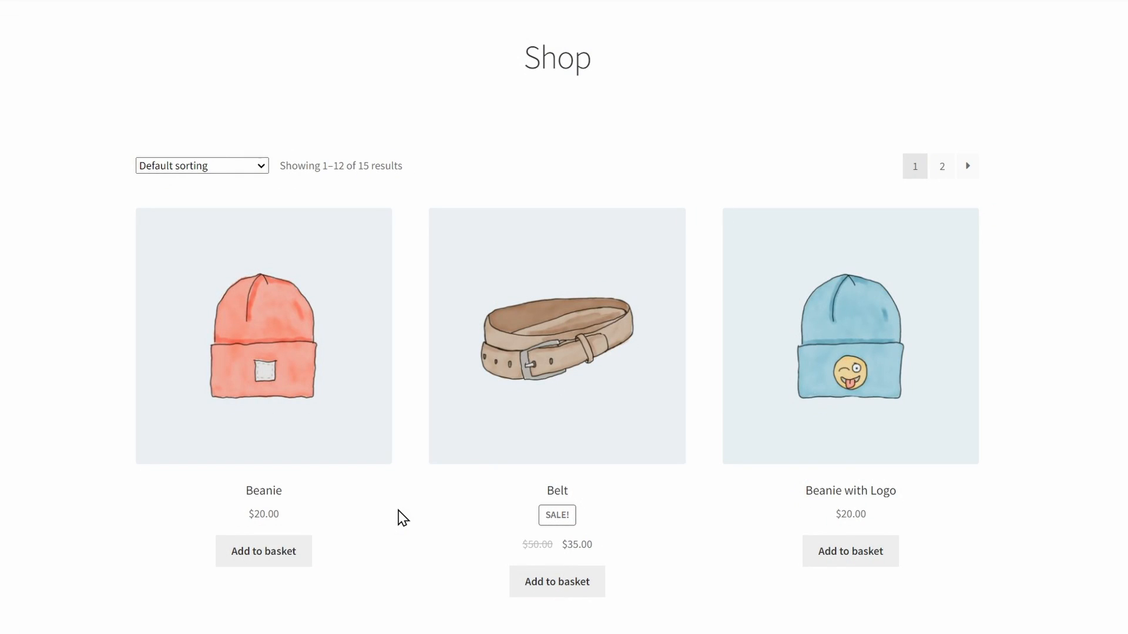
Add the Beanie and the Hoodie with Logo to the basket on the shop page and view the basket
{"action": "left_click", "coordinate": [281, 550]}
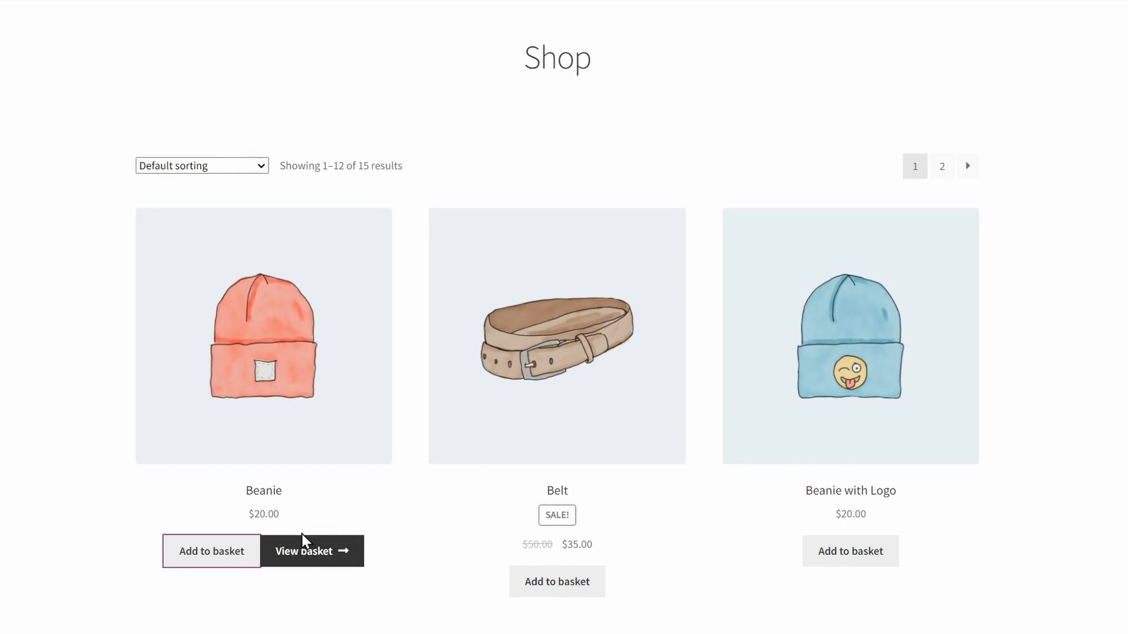
{"action": "scroll", "coordinate": [459, 524], "scroll_direction": "down", "scroll_amount": 8}
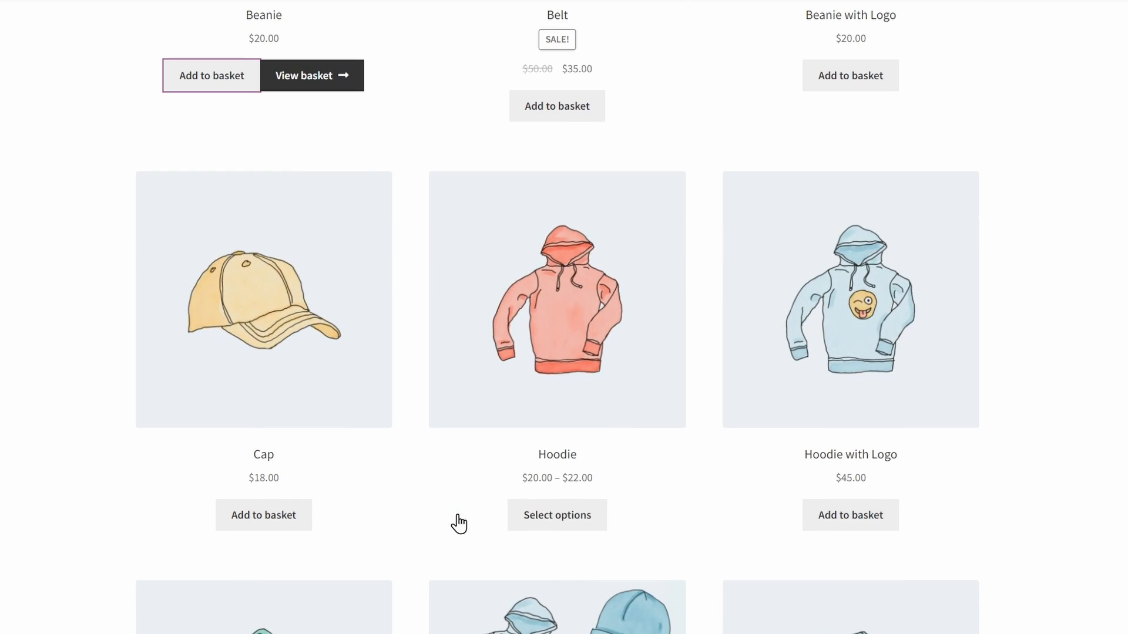
{"action": "left_click", "coordinate": [873, 524]}
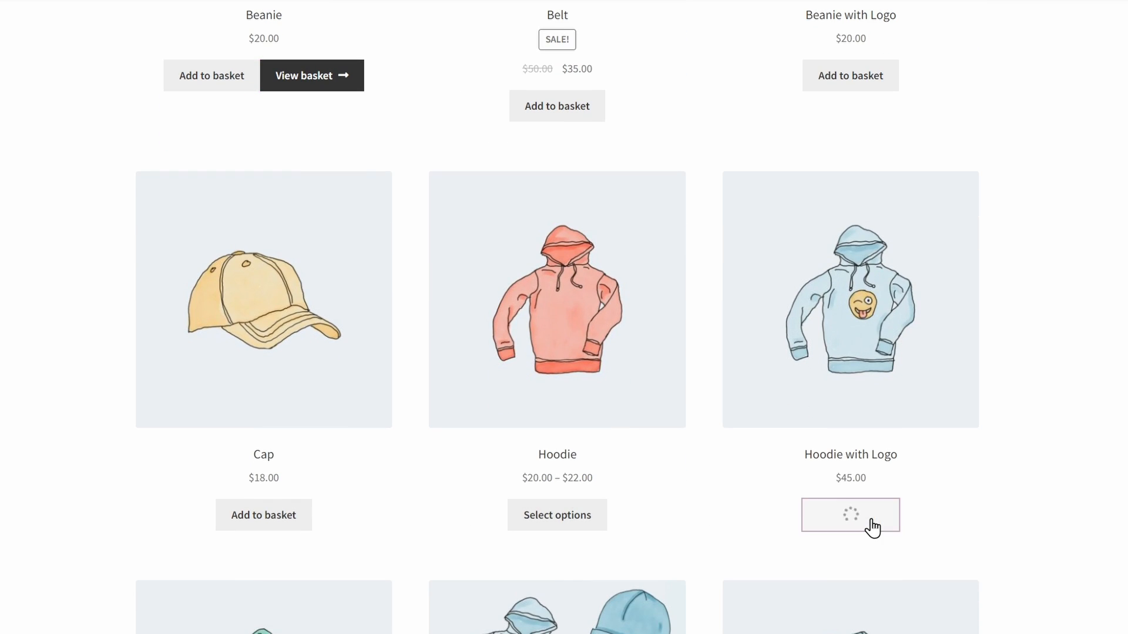
{"action": "left_click", "coordinate": [873, 524]}
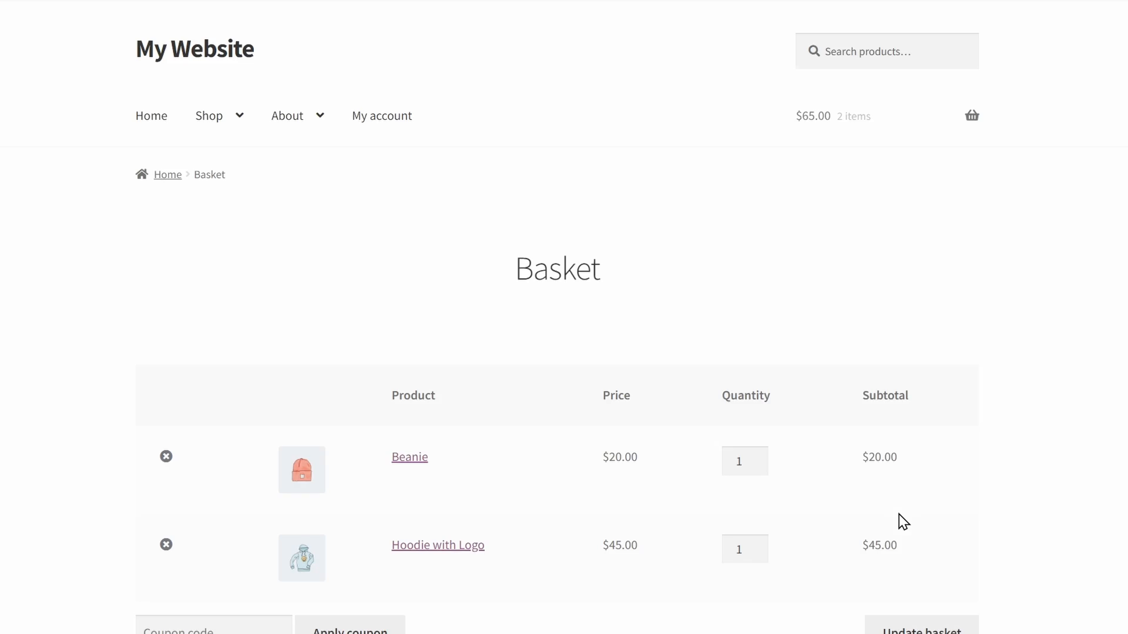
Apply the coupon code BARN2YOUTUBE to the basket and review the basket totals
{"action": "scroll", "coordinate": [868, 508], "scroll_direction": "down", "scroll_amount": 4}
{"action": "left_click", "coordinate": [231, 414]}
{"action": "type", "text": "BAR"}
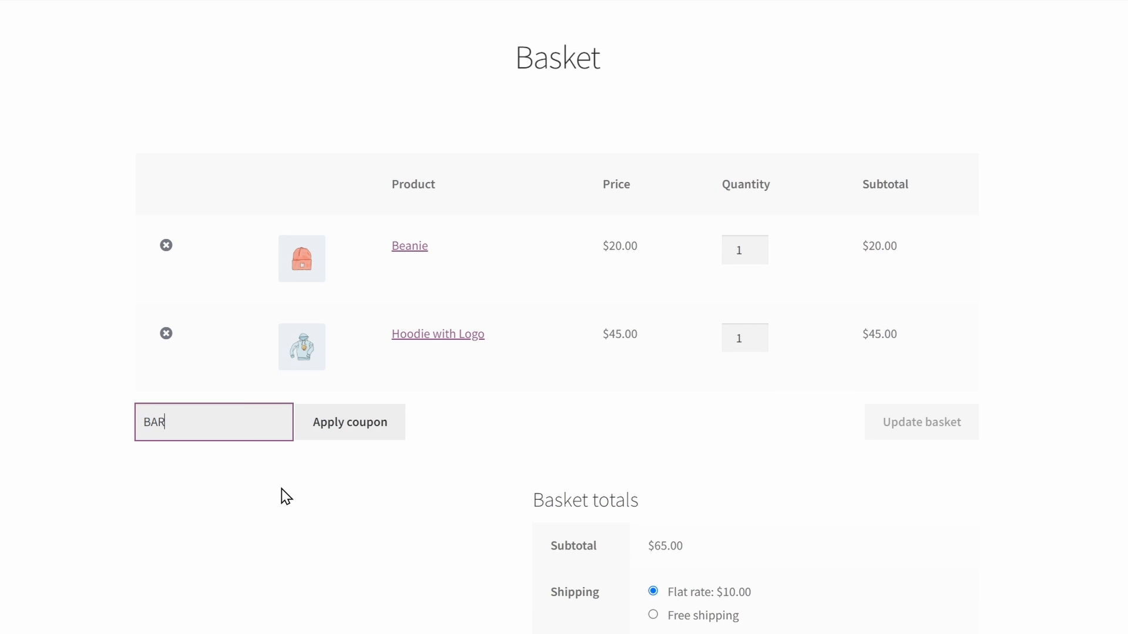
{"action": "type", "text": "N2YOUTUBE"}
{"action": "left_click", "coordinate": [347, 431]}
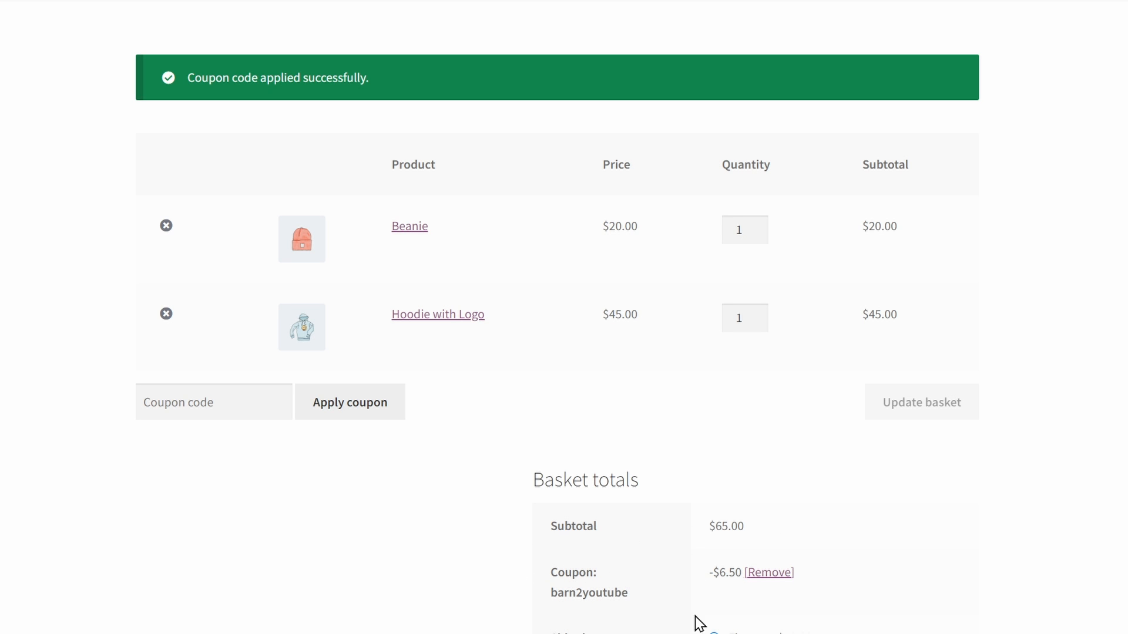
{"action": "scroll", "coordinate": [1031, 524], "scroll_direction": "down", "scroll_amount": 6}
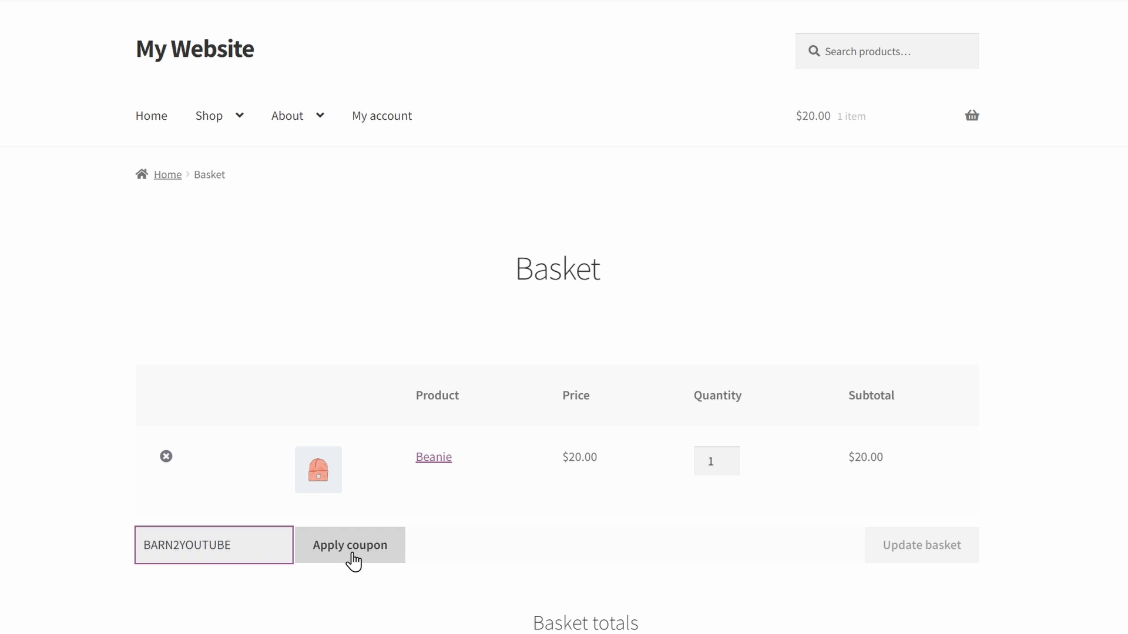
Try applying the coupon to a basket with a single Beanie, and update the Beanie's quantity to 5
{"action": "left_click", "coordinate": [350, 546]}
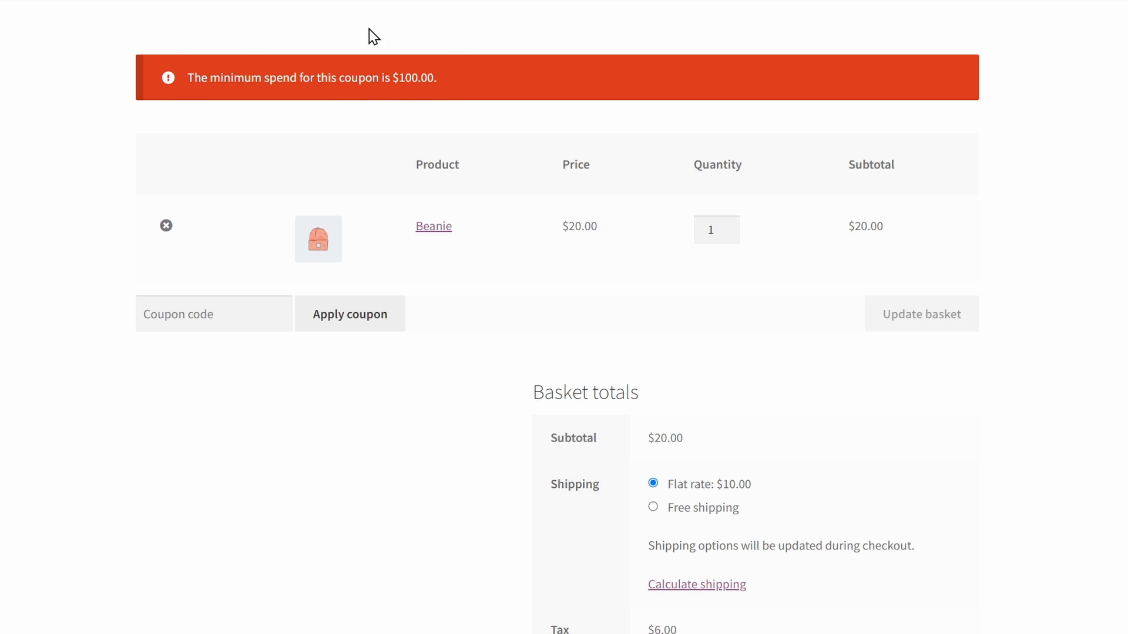
{"action": "left_click", "coordinate": [732, 225]}
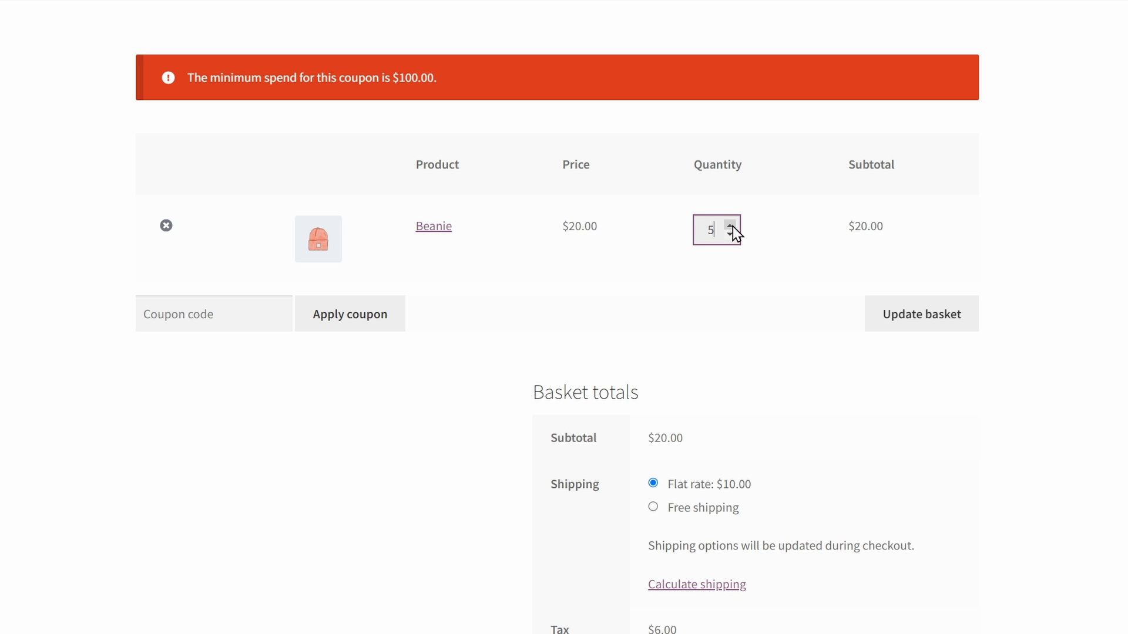
{"action": "left_click", "coordinate": [911, 314]}
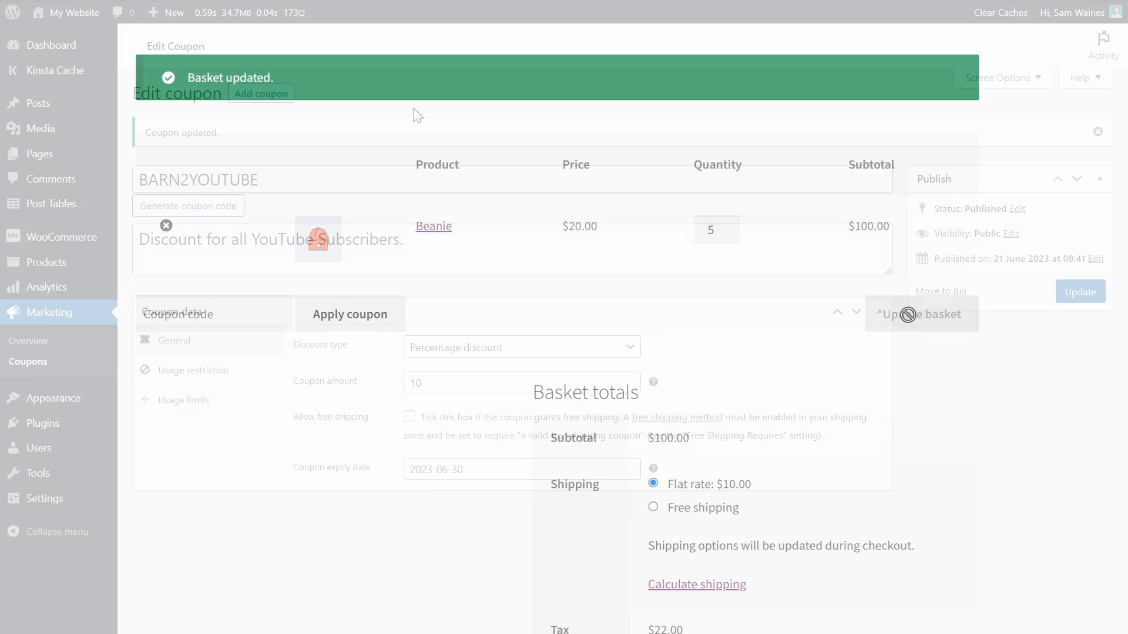
Open the WooCommerce orders list and look at the filter for registered customers
{"action": "mouse_move", "coordinate": [66, 238]}
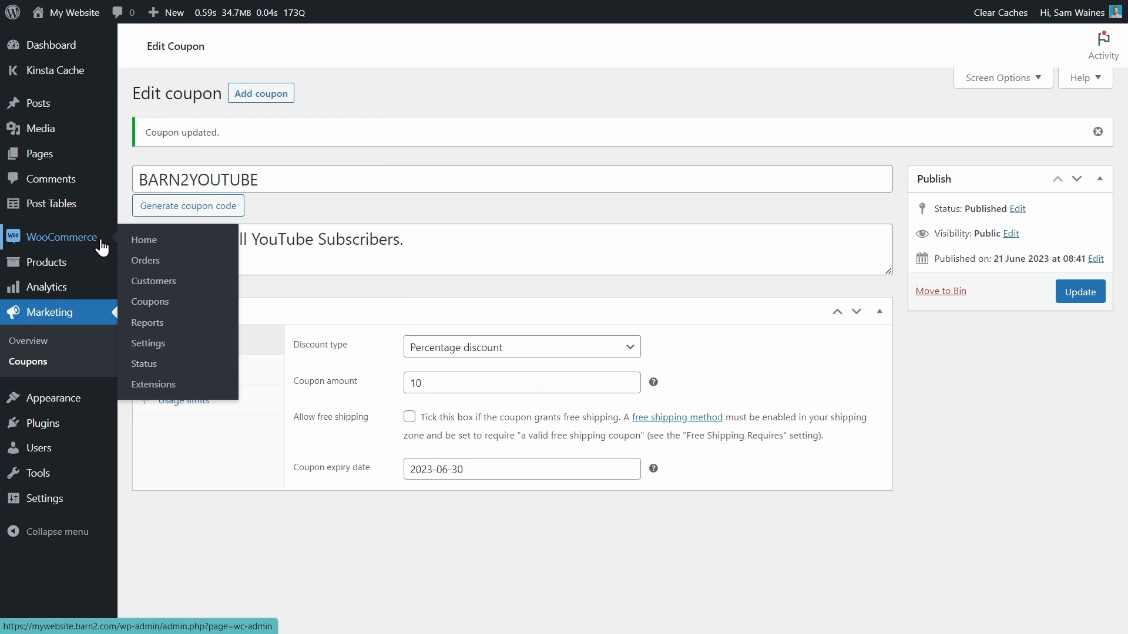
{"action": "left_click", "coordinate": [147, 261]}
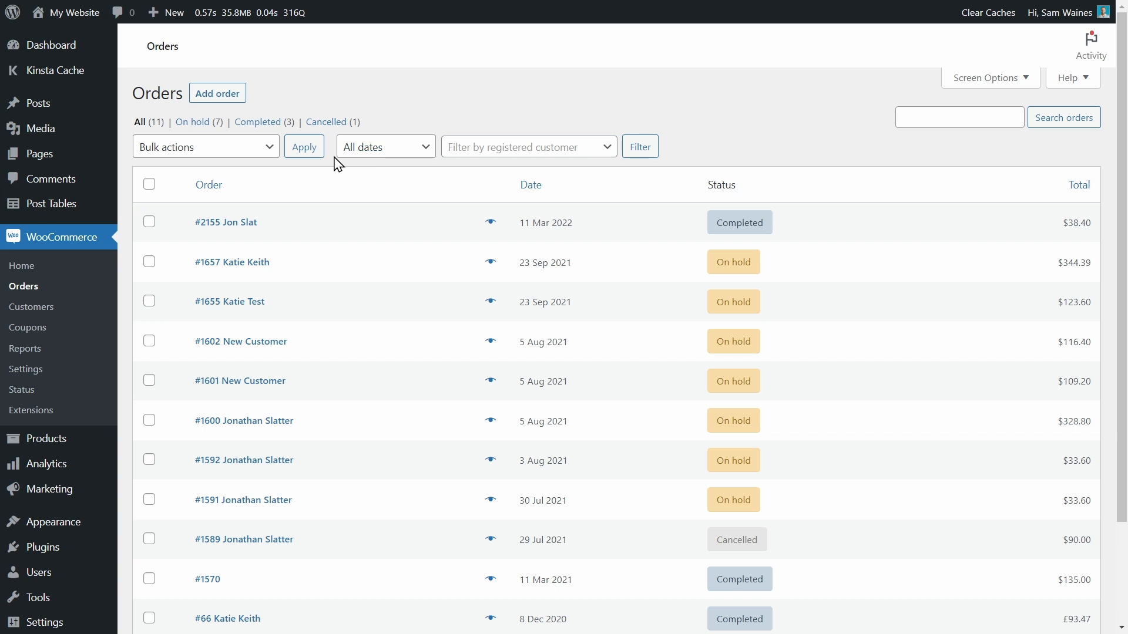
{"action": "left_click", "coordinate": [550, 151]}
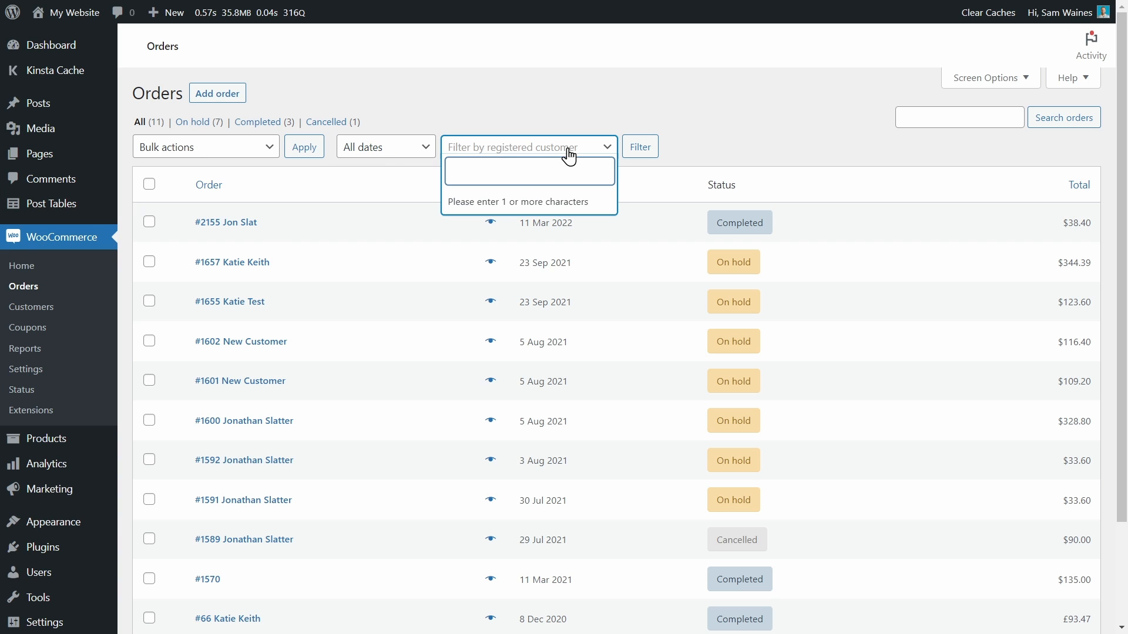
{"action": "left_click", "coordinate": [571, 144]}
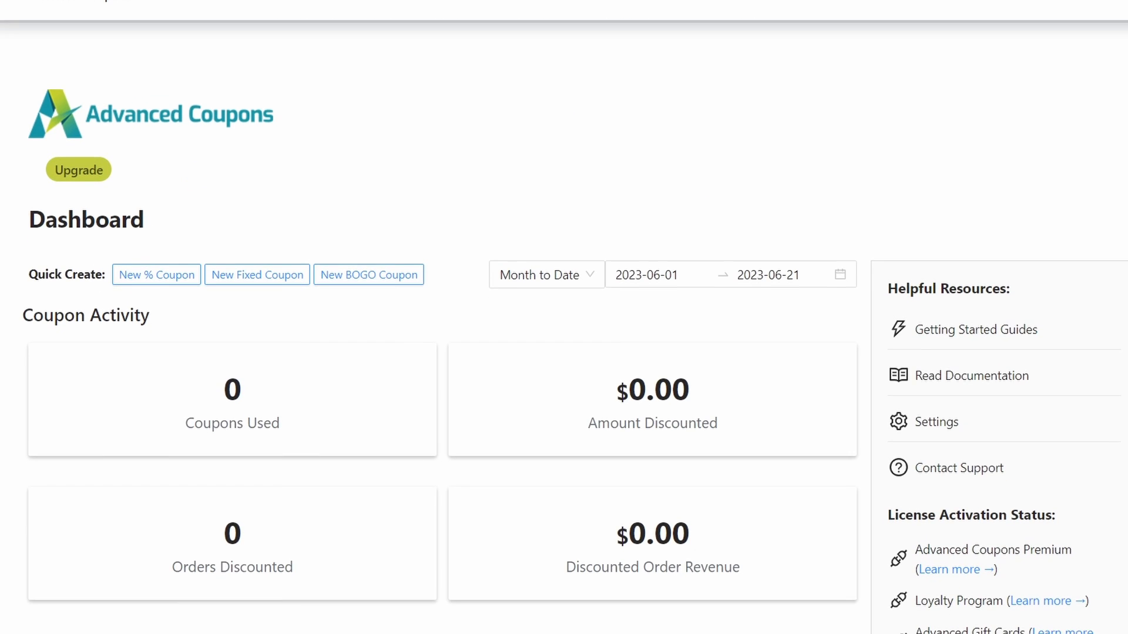
Review the coupon activity, recently created coupons and store credits on the Advanced Coupons dashboard
{"action": "scroll", "coordinate": [564, 317], "scroll_direction": "down", "scroll_amount": 3}
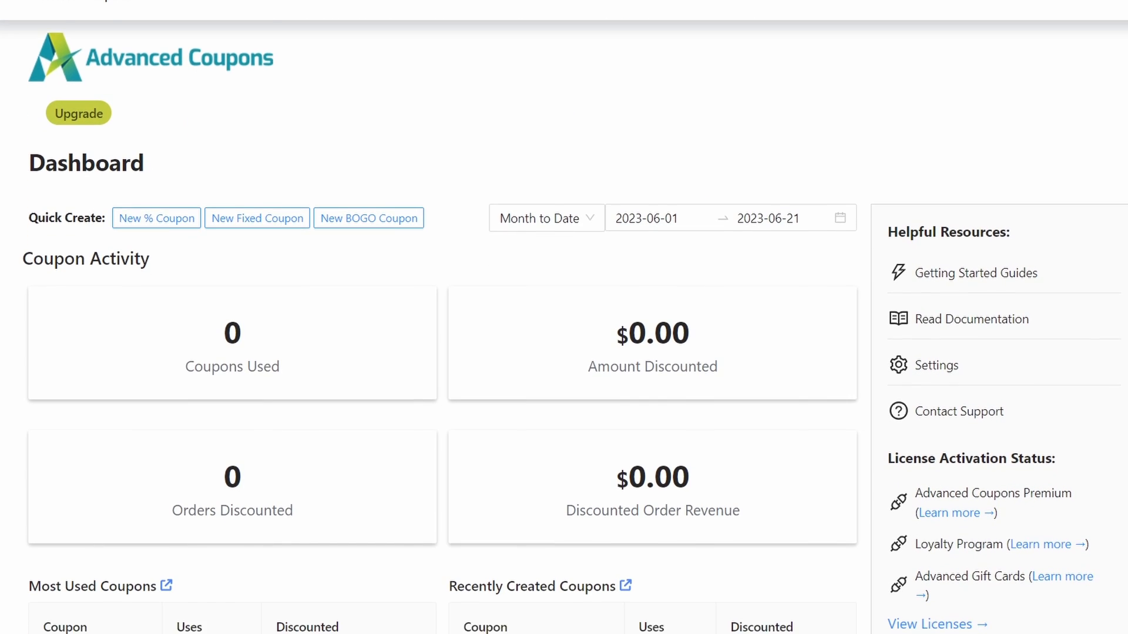
{"action": "scroll", "coordinate": [564, 317], "scroll_direction": "down", "scroll_amount": 4}
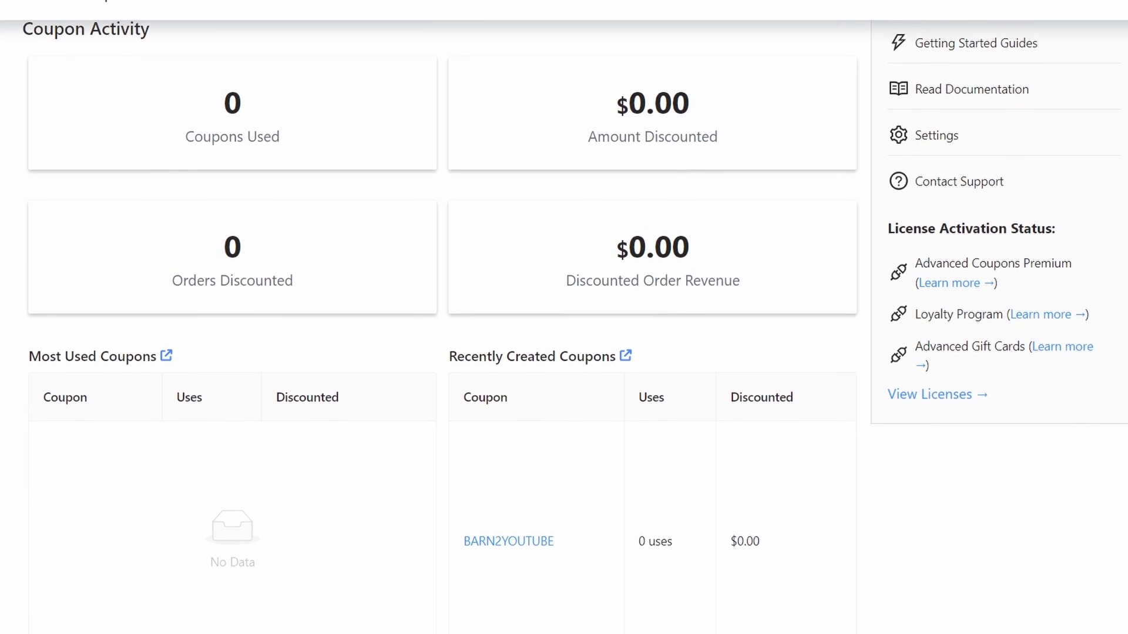
{"action": "scroll", "coordinate": [564, 317], "scroll_direction": "down", "scroll_amount": 4}
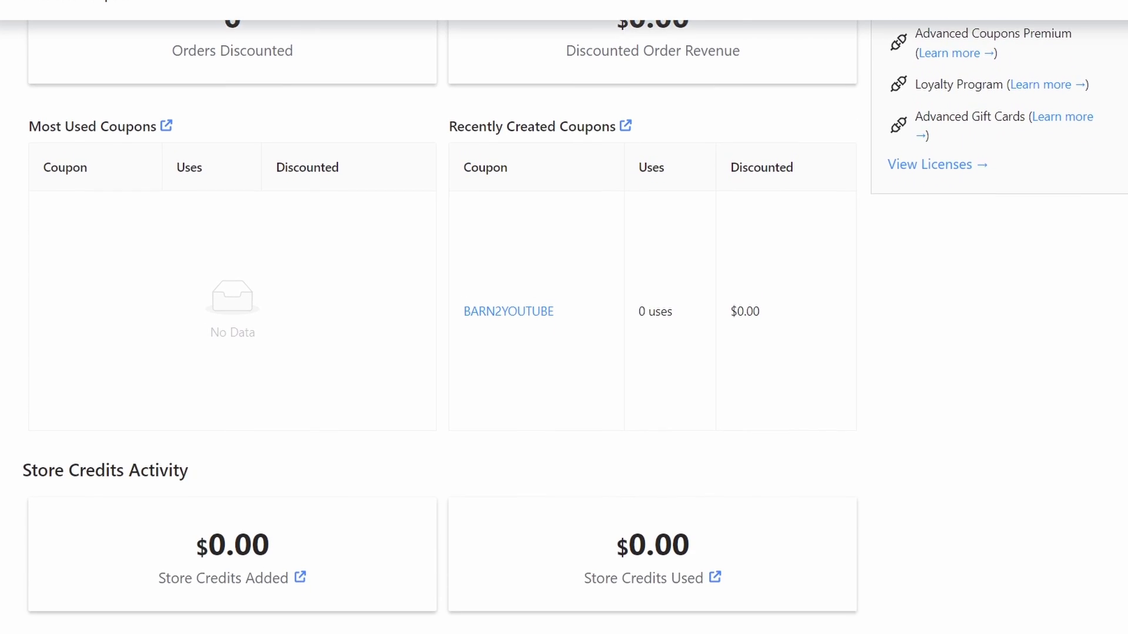
{"action": "scroll", "coordinate": [563, 317], "scroll_direction": "down", "scroll_amount": 1}
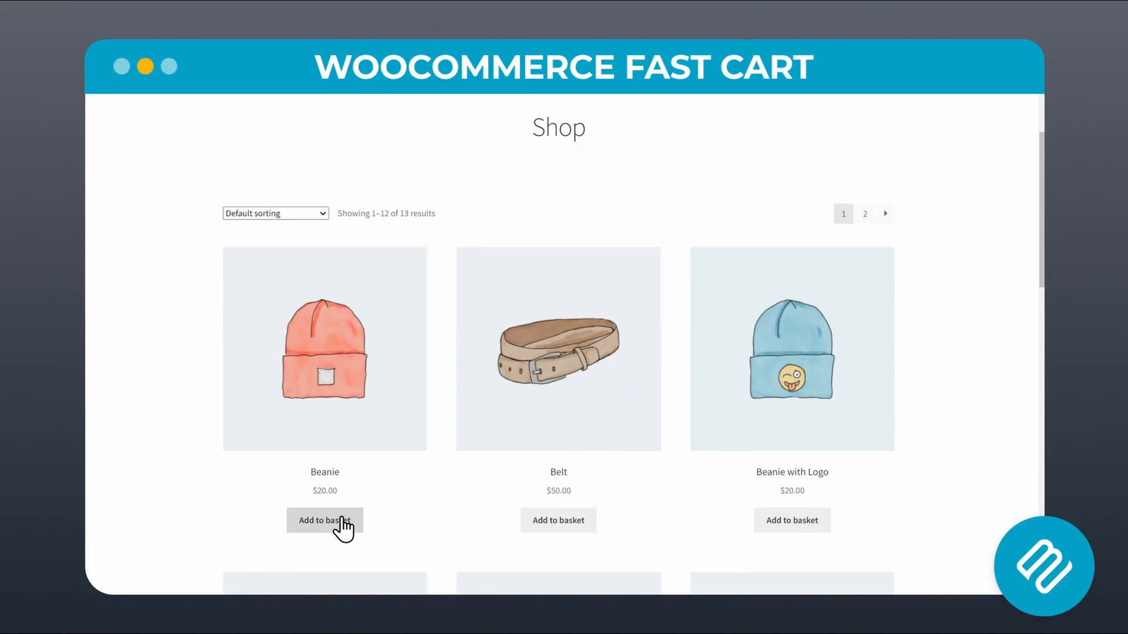
Add the Beanie, the Belt and the Beanie with Logo to the basket on the shop page and open the side cart
{"action": "left_click", "coordinate": [337, 519]}
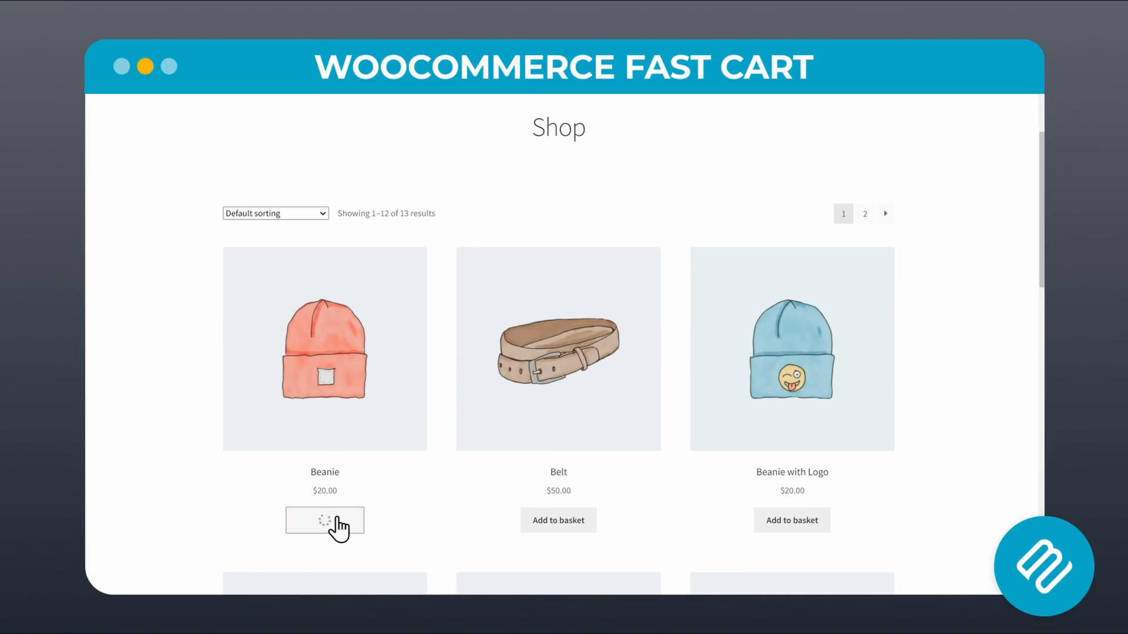
{"action": "left_click", "coordinate": [548, 521]}
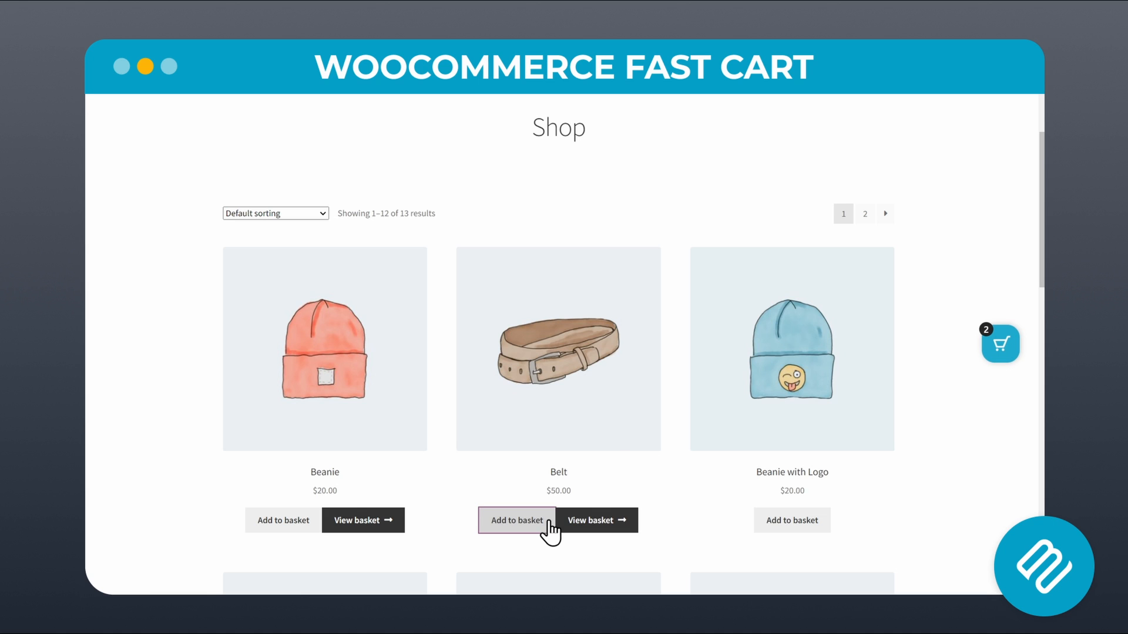
{"action": "left_click", "coordinate": [778, 521]}
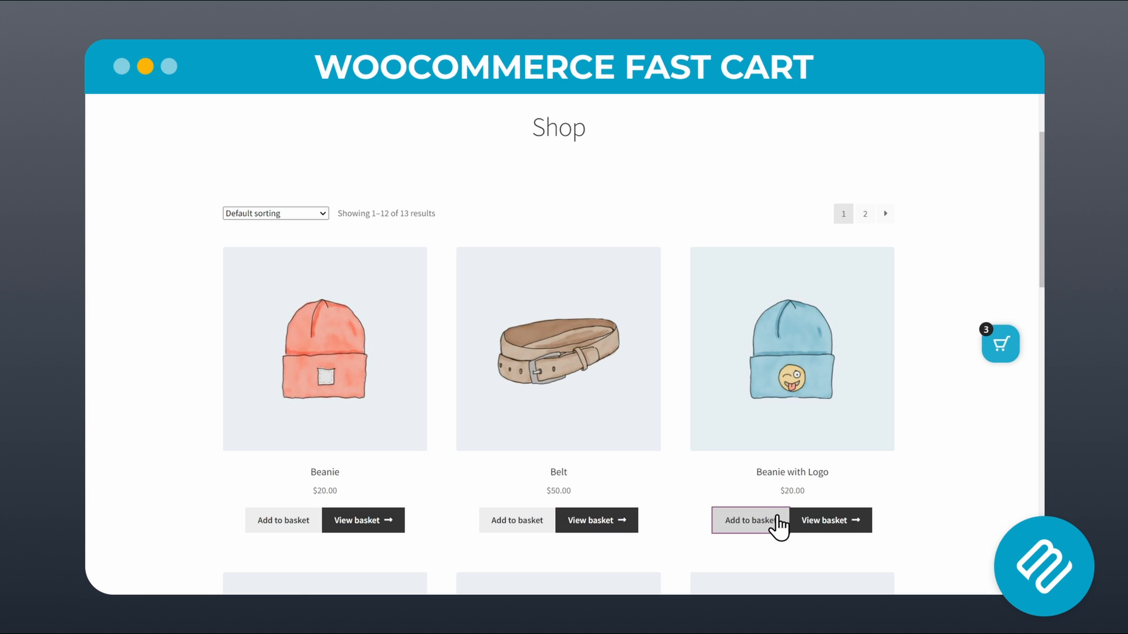
{"action": "left_click", "coordinate": [1002, 351]}
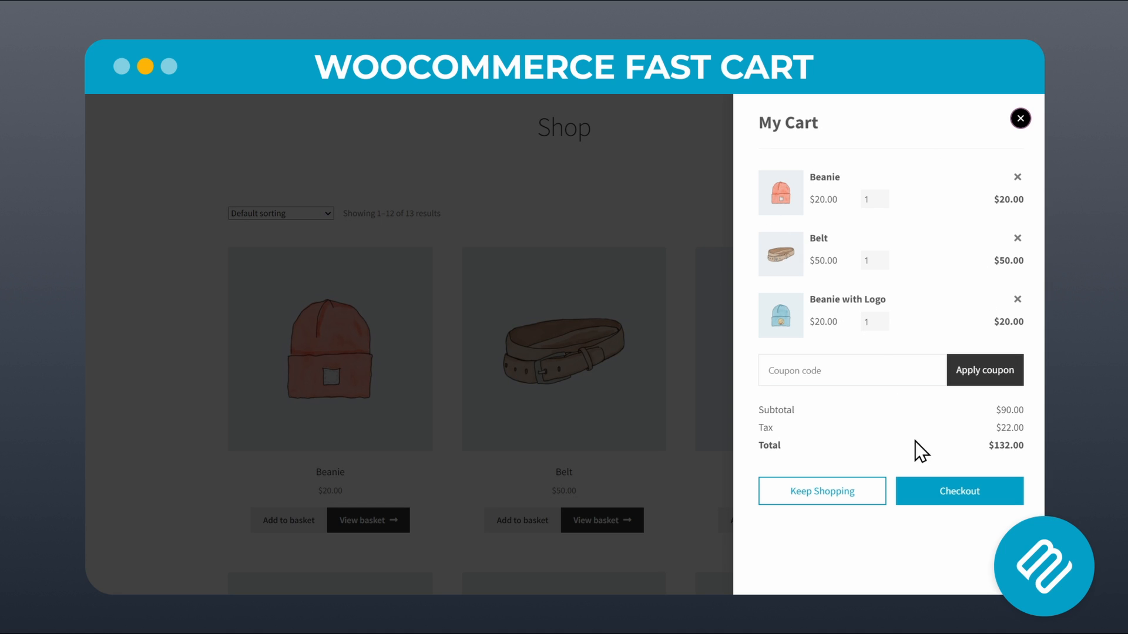
Proceed to the side cart's checkout and review the billing and delivery address fields
{"action": "left_click", "coordinate": [935, 492]}
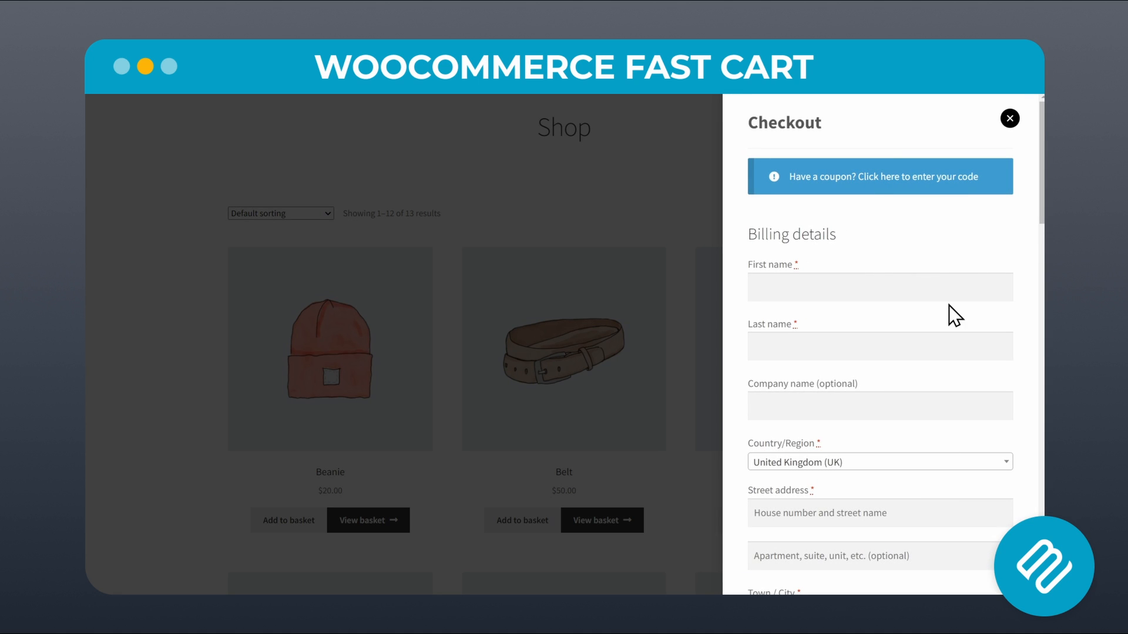
{"action": "scroll", "coordinate": [946, 294], "scroll_direction": "down", "scroll_amount": 1}
{"action": "scroll", "coordinate": [945, 294], "scroll_direction": "down", "scroll_amount": 15}
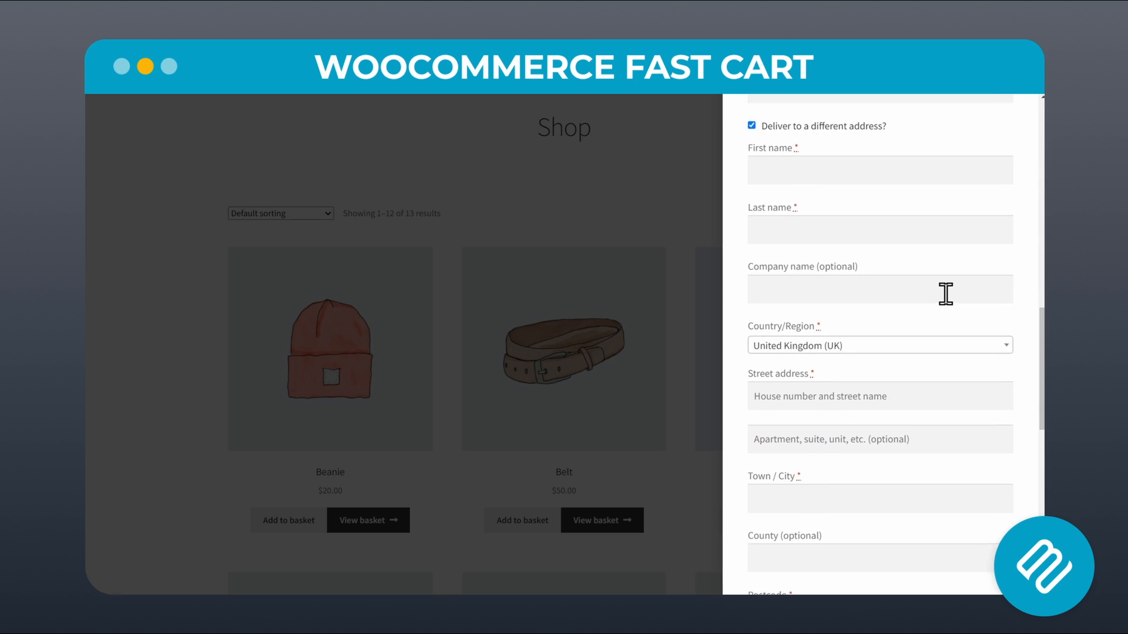
{"action": "scroll", "coordinate": [945, 294], "scroll_direction": "down", "scroll_amount": 10}
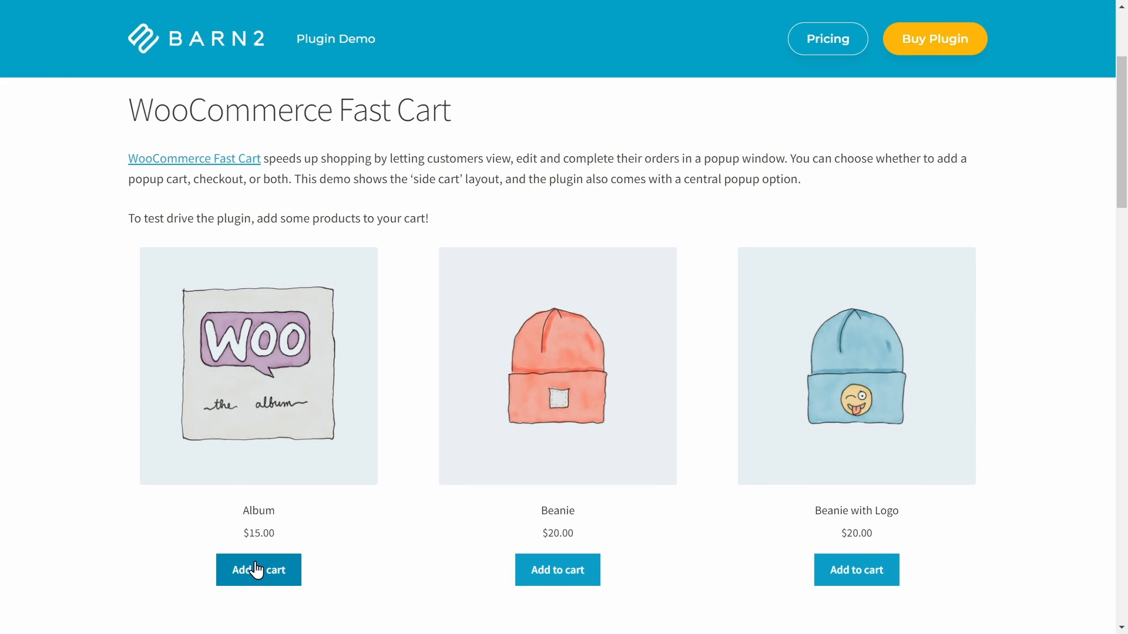
Add the Album to the cart on the WooCommerce Fast Cart demo page and apply the coupon code barn2
{"action": "left_click", "coordinate": [256, 569]}
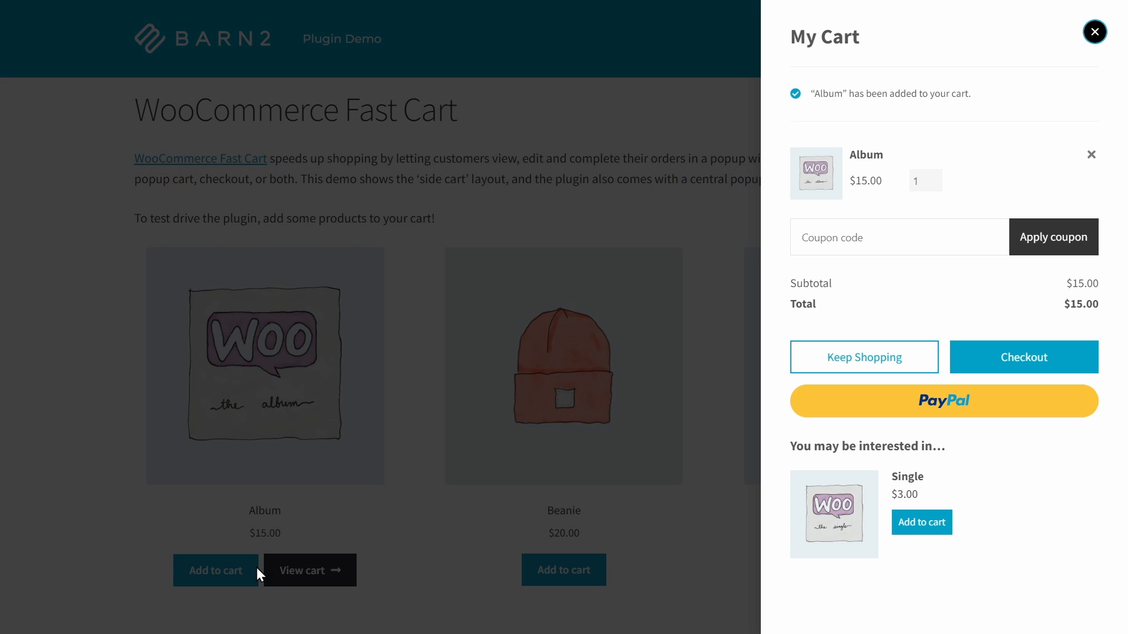
{"action": "left_click", "coordinate": [848, 236]}
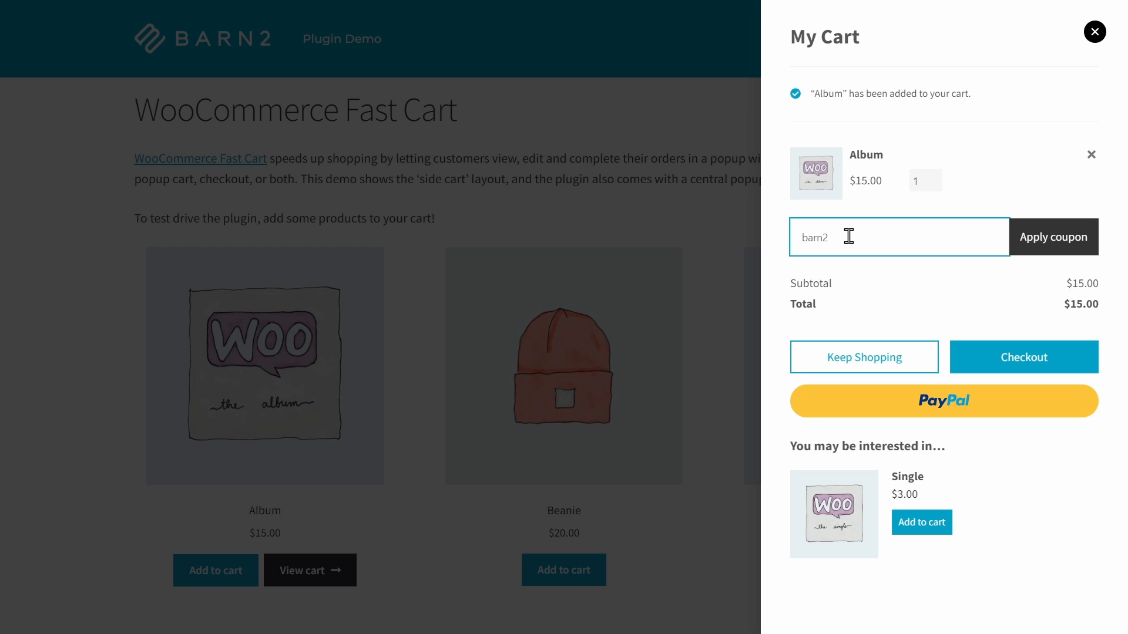
{"action": "key", "text": "Return"}
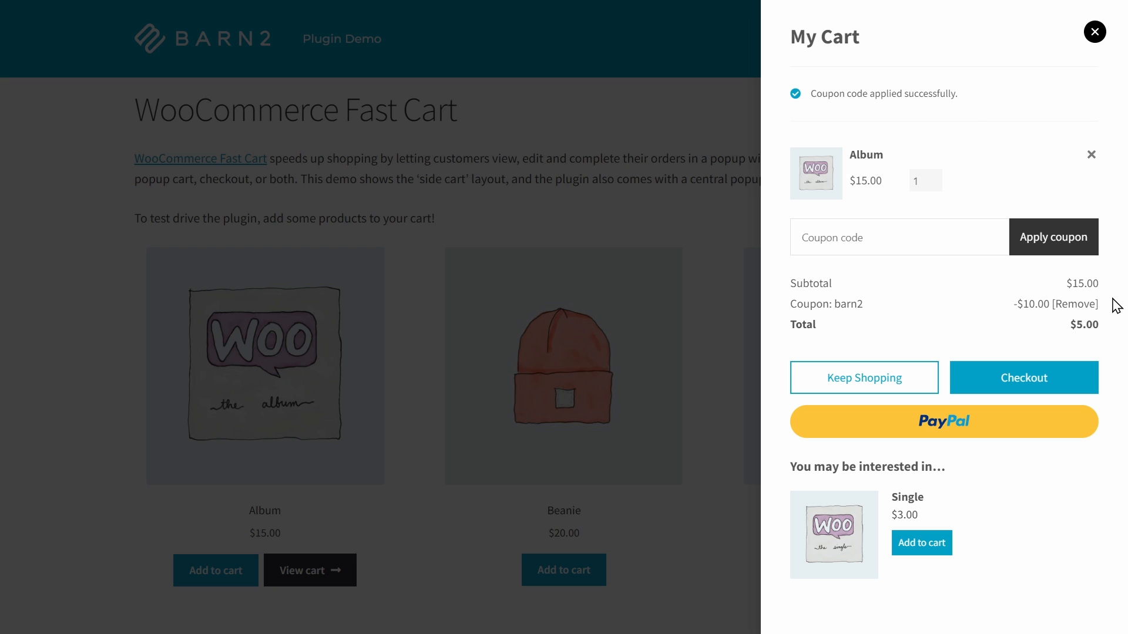
Proceed to the demo cart's checkout and open the coupon code entry there
{"action": "left_click", "coordinate": [1062, 383]}
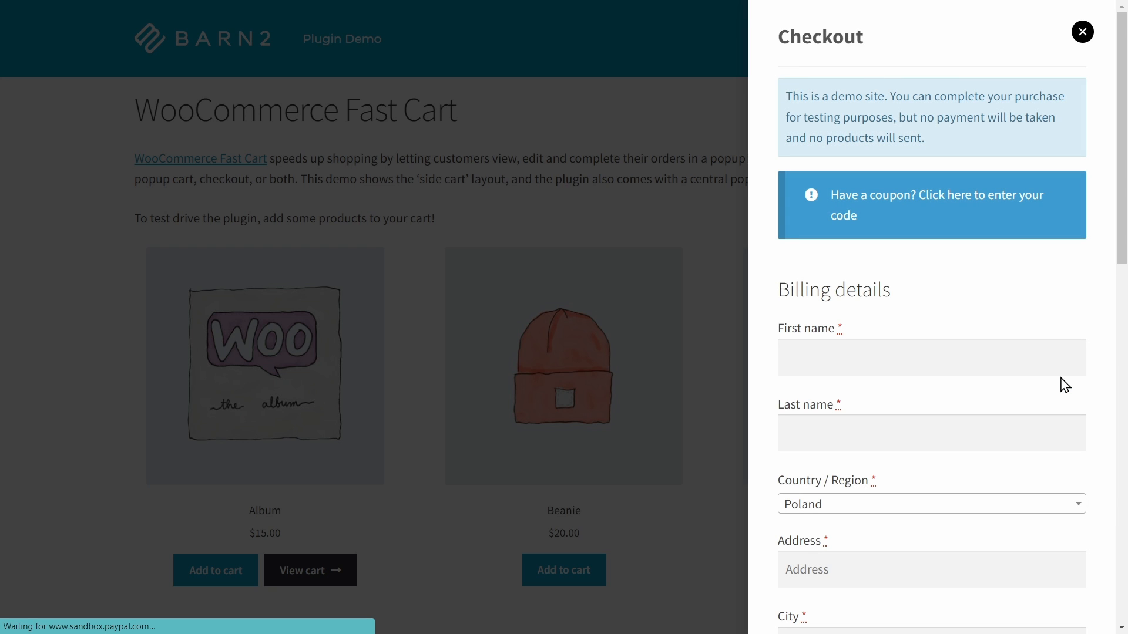
{"action": "left_click", "coordinate": [934, 202]}
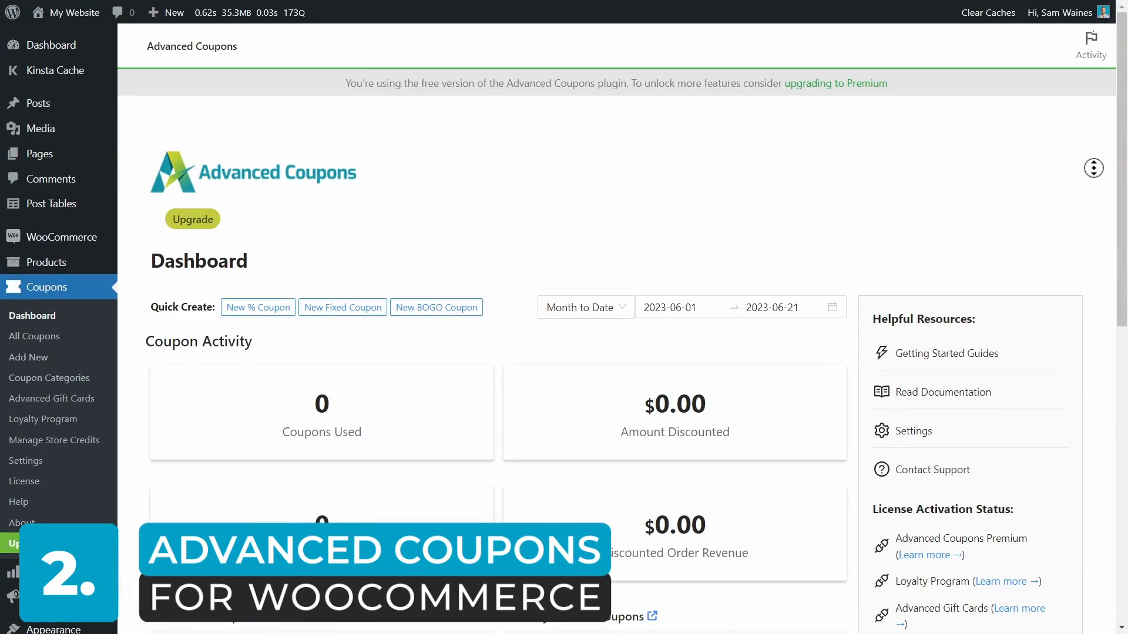
Choose Buy X Get X Deal (BOGO) as the discount type of the new Barn2 coupon
{"action": "scroll", "coordinate": [1093, 168], "scroll_direction": "down", "scroll_amount": 2}
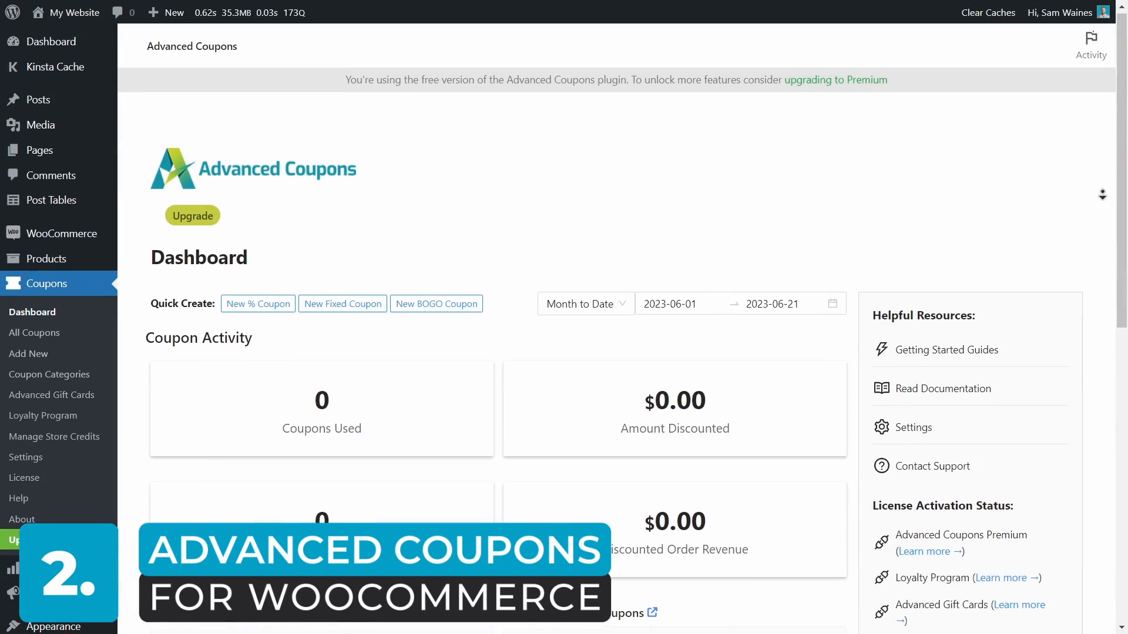
{"action": "scroll", "coordinate": [1102, 206], "scroll_direction": "down", "scroll_amount": 3}
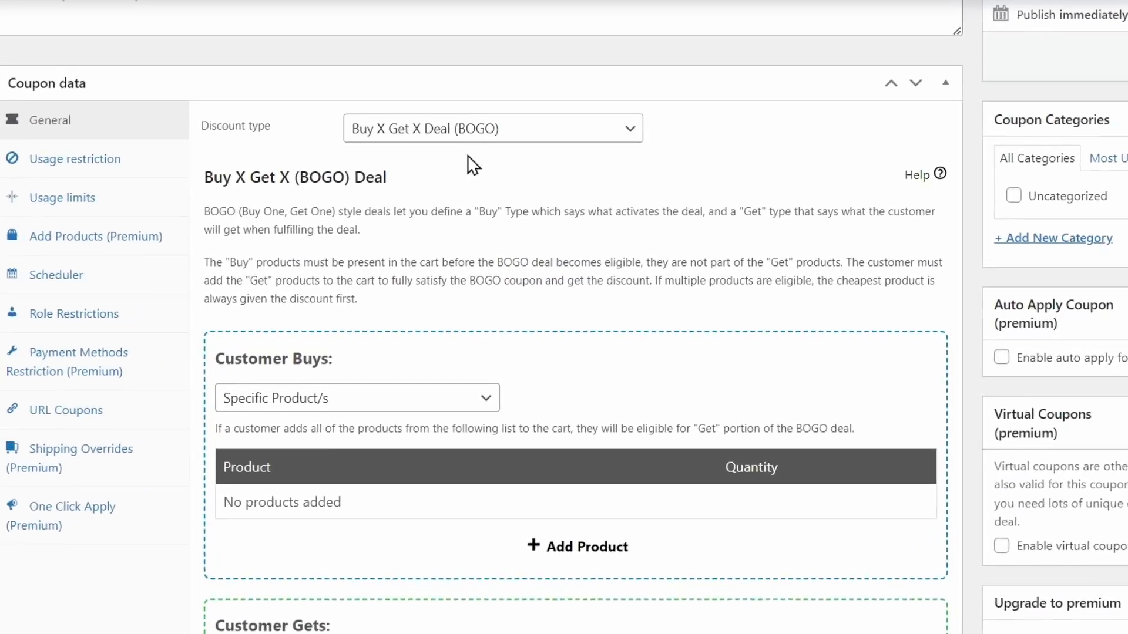
{"action": "left_click", "coordinate": [501, 132]}
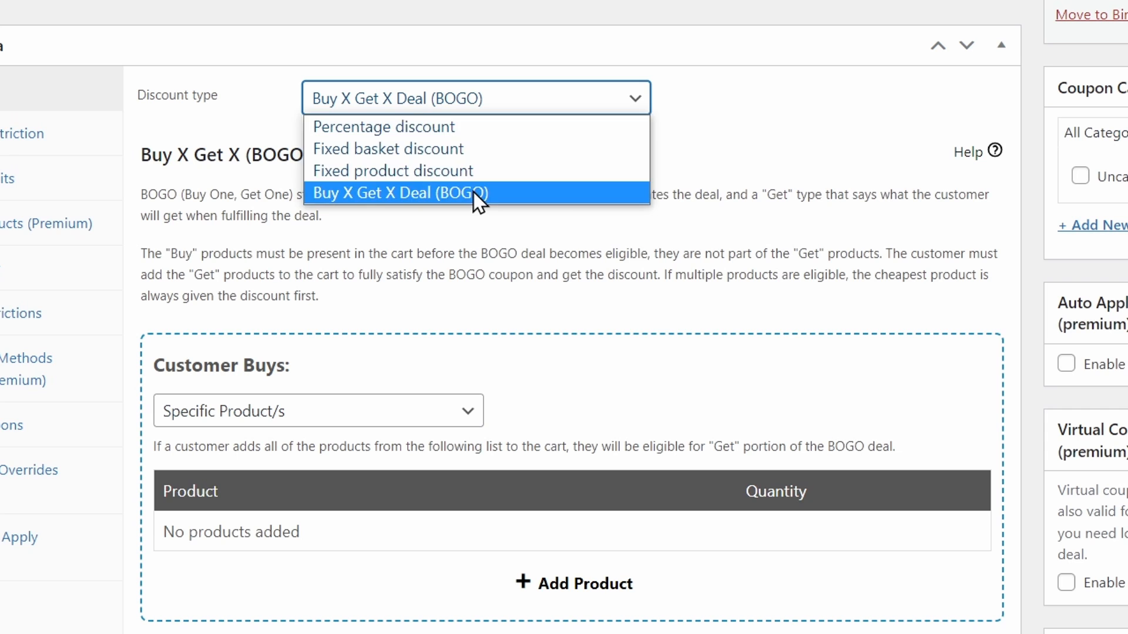
{"action": "left_click", "coordinate": [473, 191]}
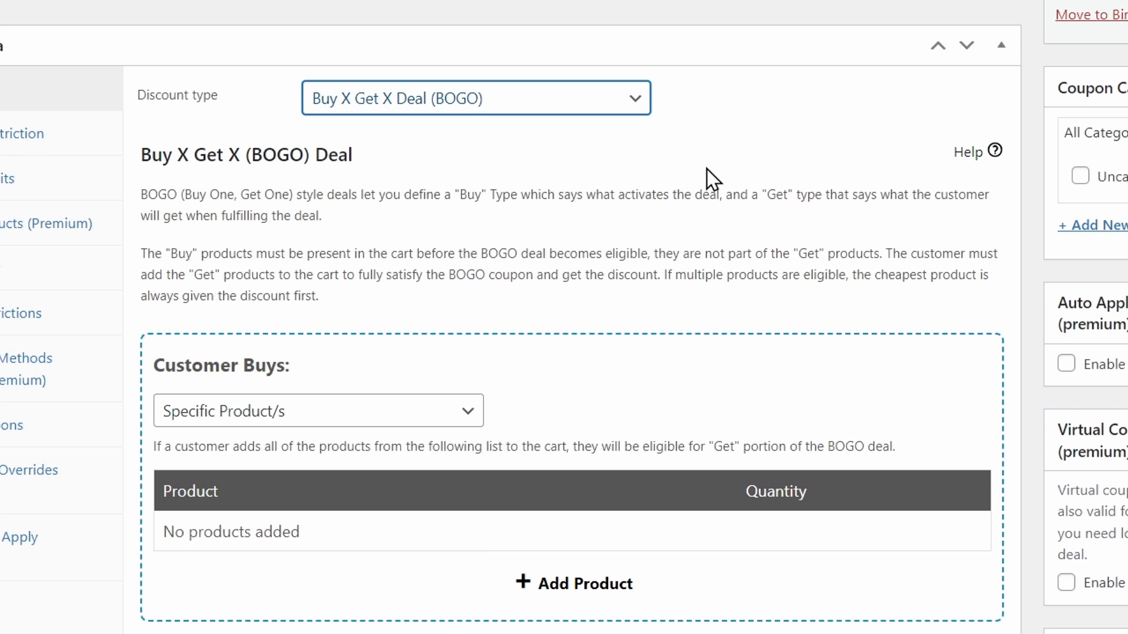
Keep Specific Product/s as the Customer Buys condition of the BOGO deal, and add a product row searching for "bean"
{"action": "scroll", "coordinate": [706, 170], "scroll_direction": "down", "scroll_amount": 5}
{"action": "scroll", "coordinate": [707, 169], "scroll_direction": "down", "scroll_amount": 1}
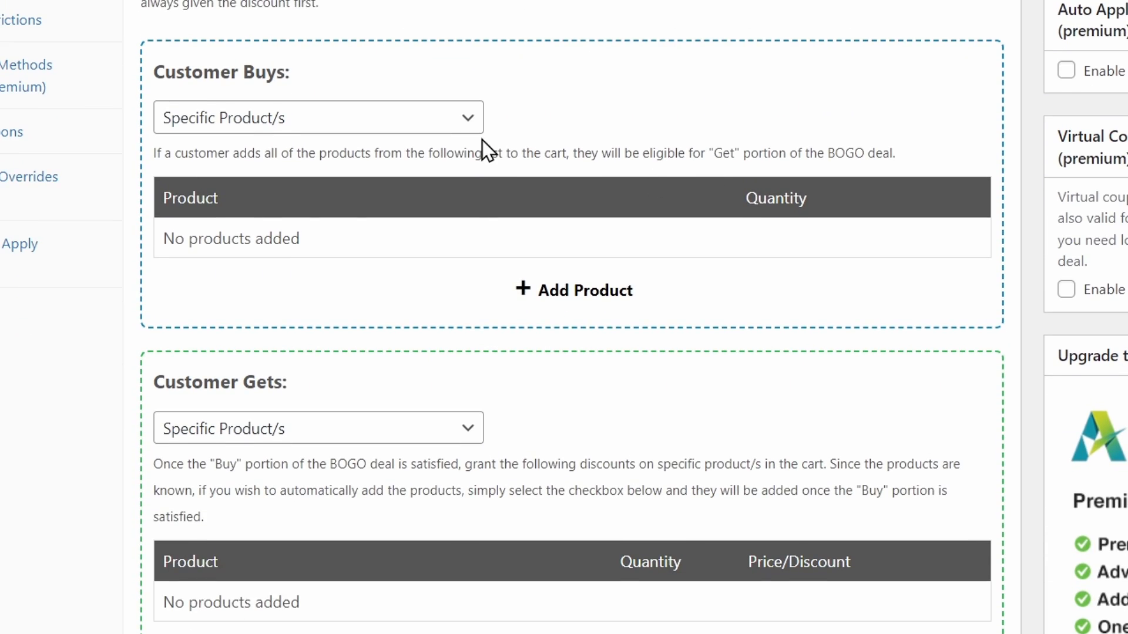
{"action": "left_click", "coordinate": [467, 121]}
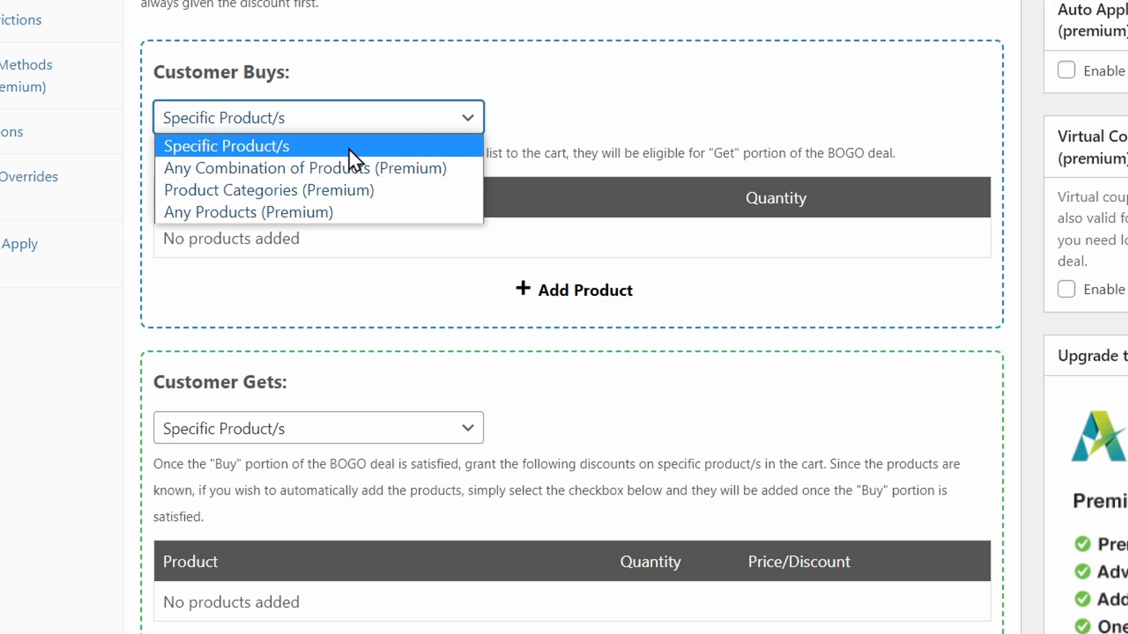
{"action": "left_click", "coordinate": [228, 259]}
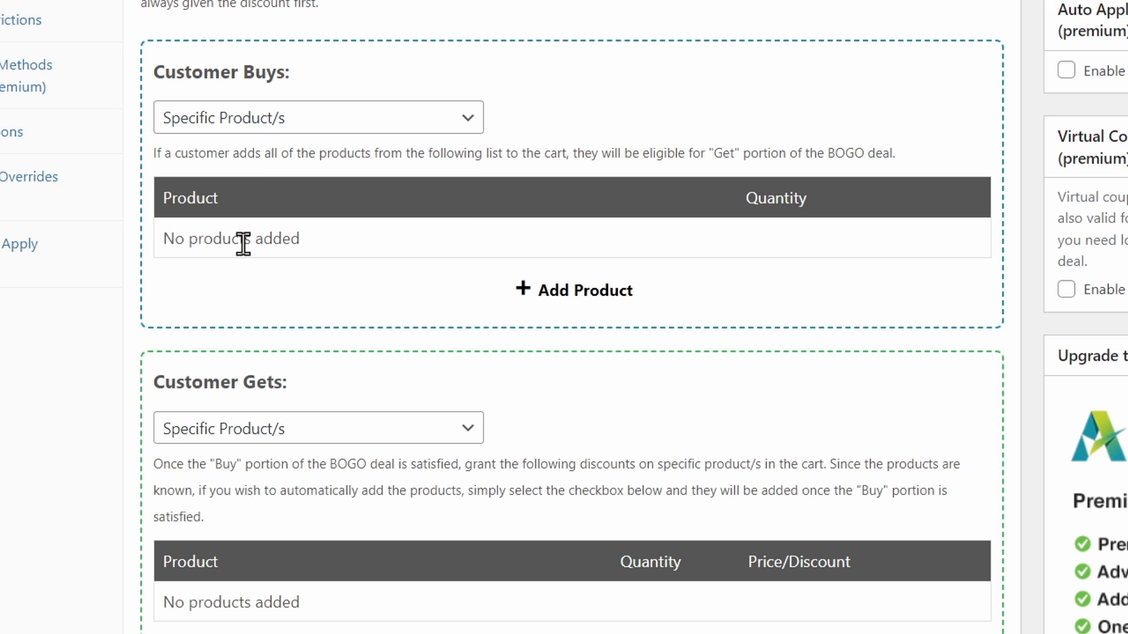
{"action": "left_click", "coordinate": [528, 301]}
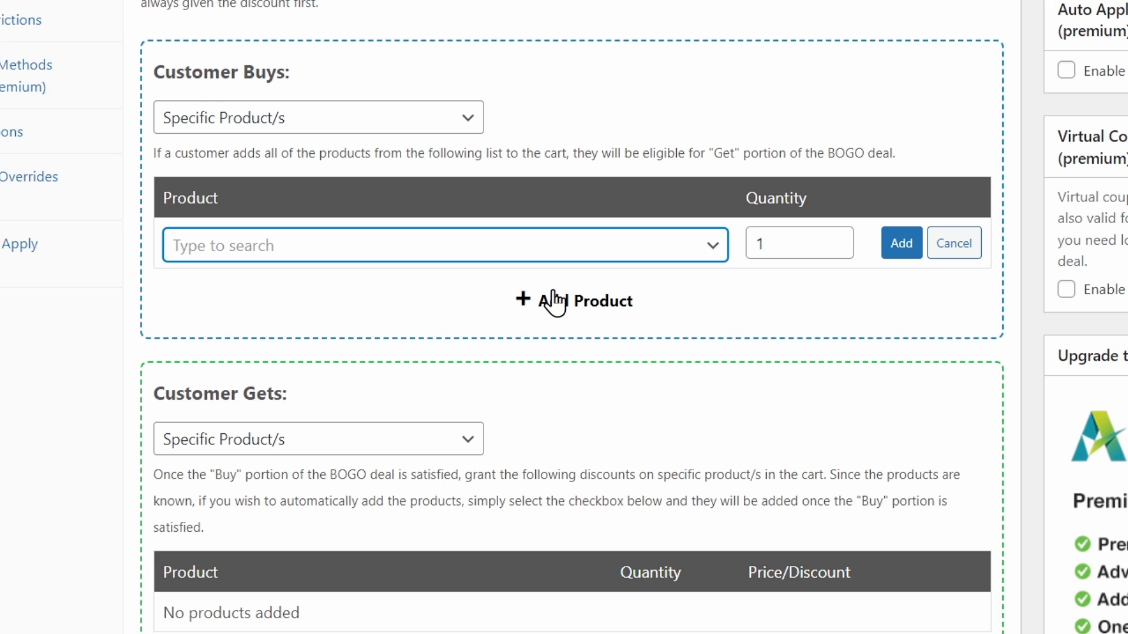
{"action": "left_click", "coordinate": [545, 247]}
{"action": "type", "text": "bean"}
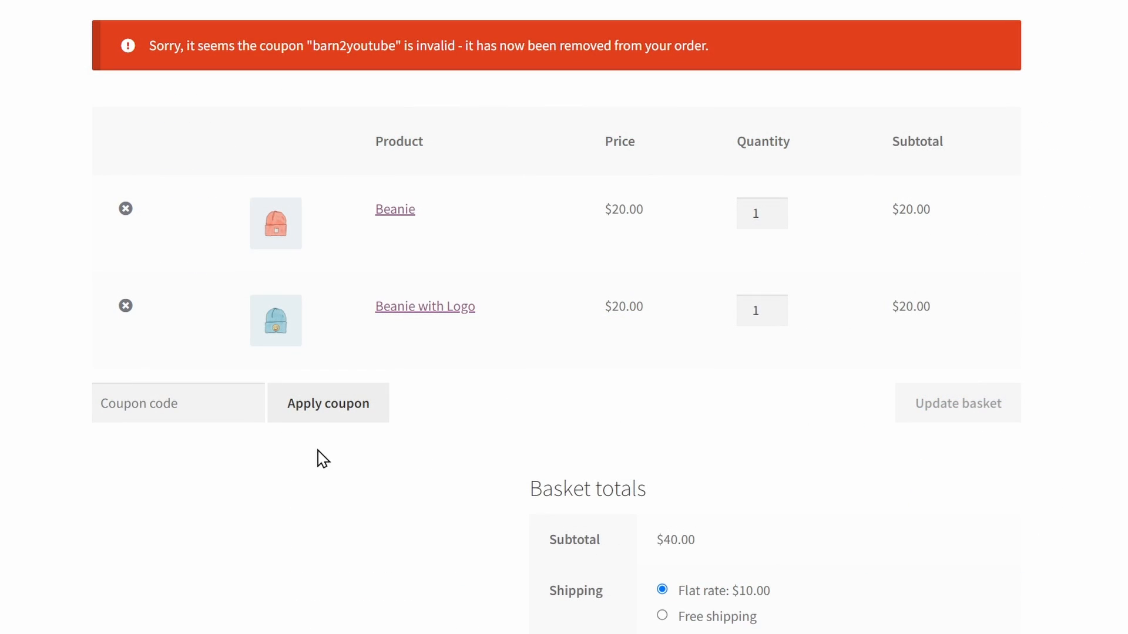
Apply the coupon code barn2 to the basket containing the Beanie and the Beanie with Logo
{"action": "left_click", "coordinate": [189, 397]}
{"action": "type", "text": "barn2"}
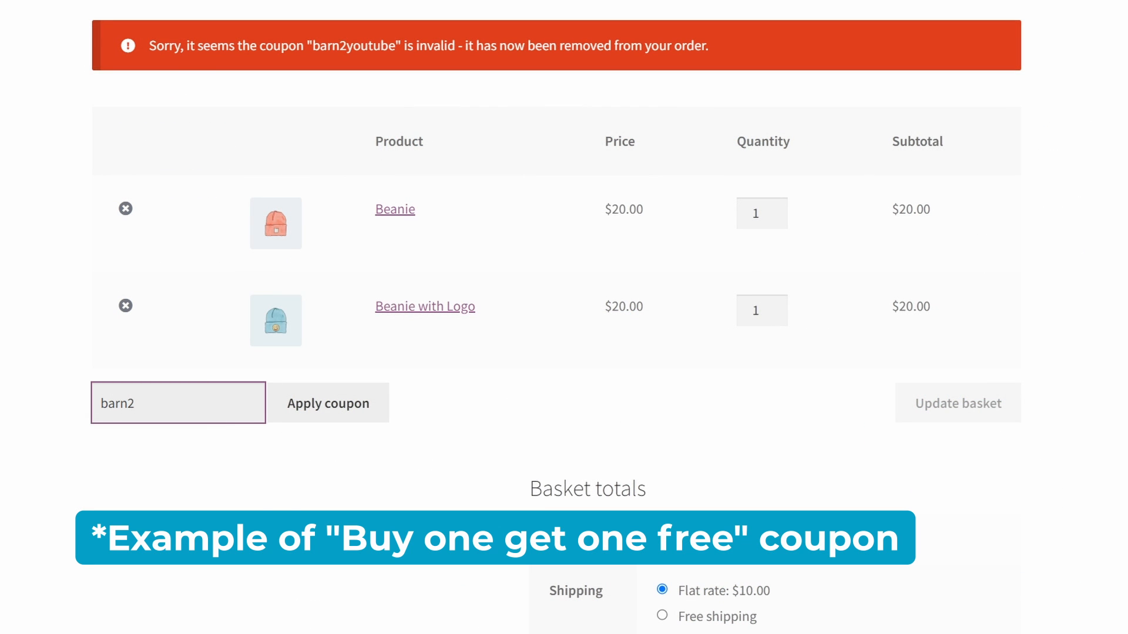
{"action": "left_click", "coordinate": [343, 414]}
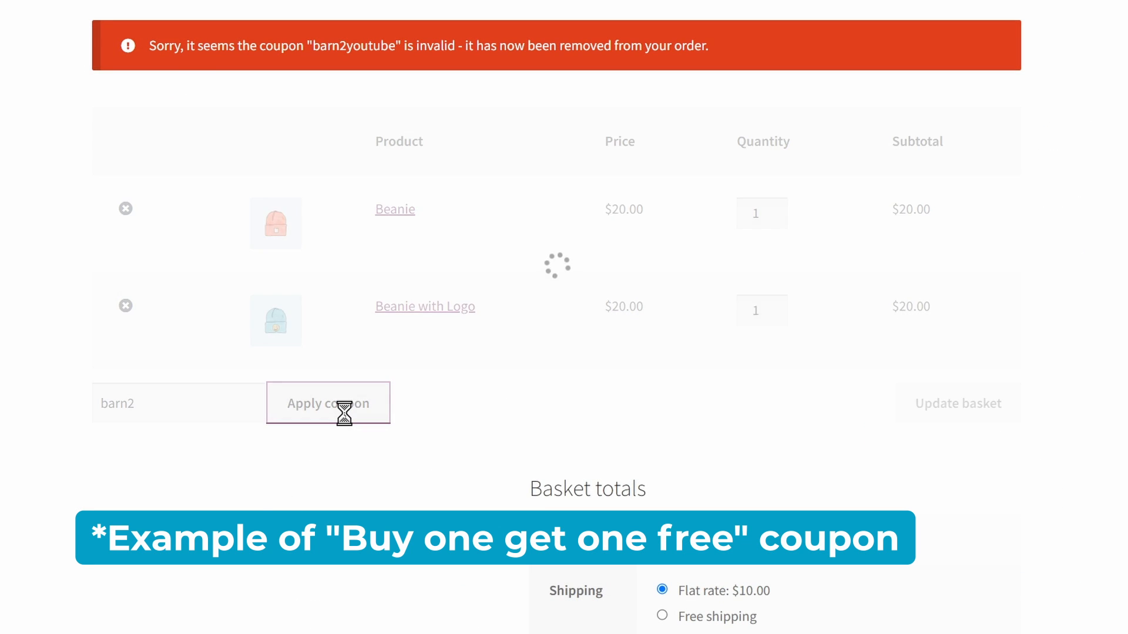